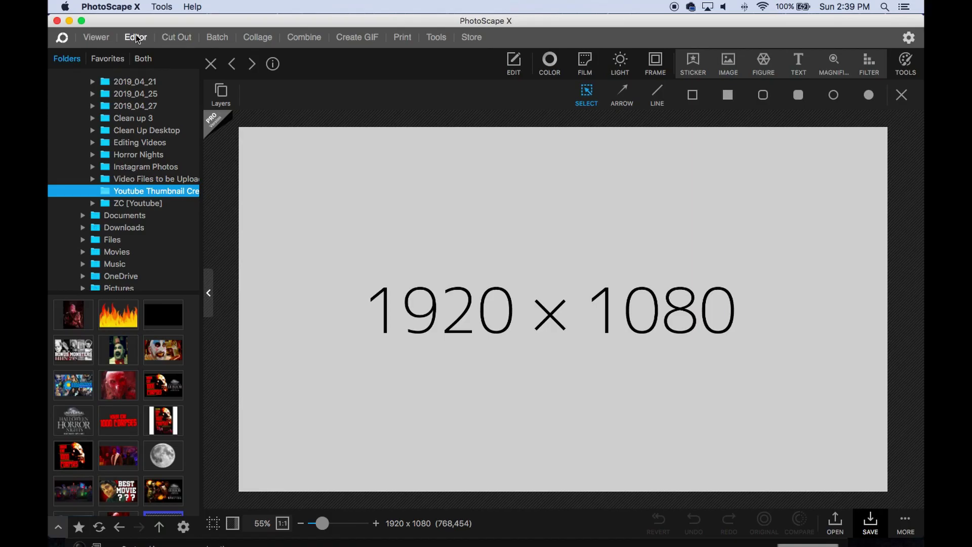
# Step: Start a Color Fill adjustment on the blank 1920 × 1080 thumbnail and choose black as the fill colour
pyautogui.click(516, 64)
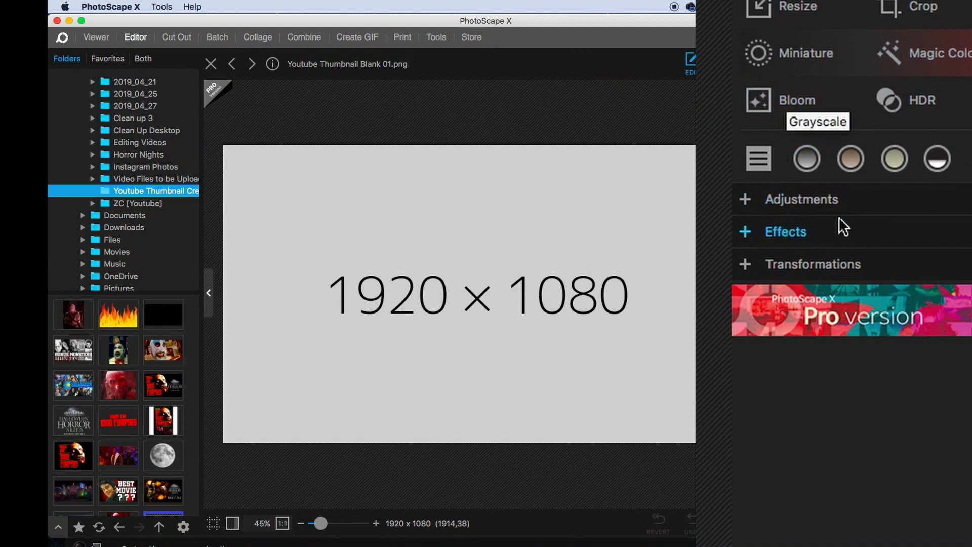
pyautogui.click(817, 203)
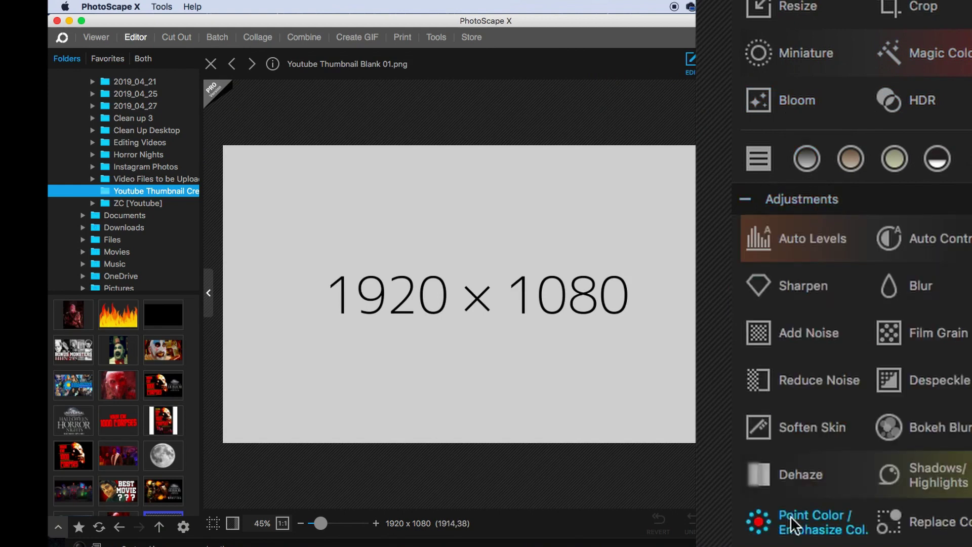
pyautogui.scroll(-1, 785, 527)
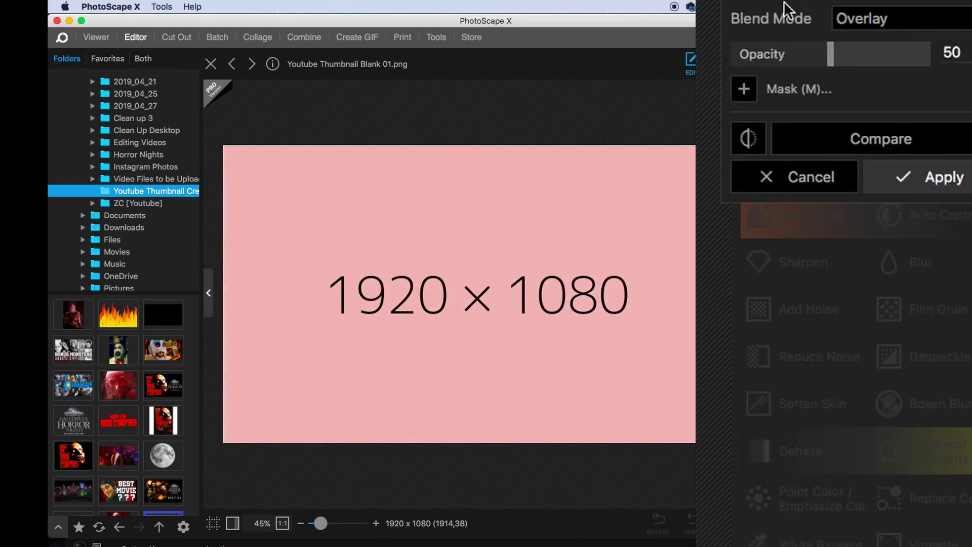
pyautogui.click(734, 402)
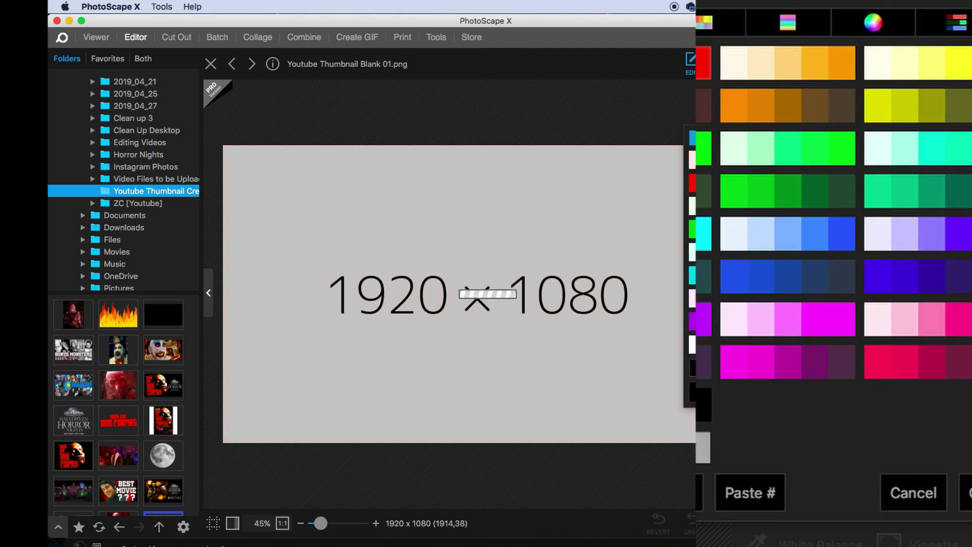
pyautogui.click(693, 397)
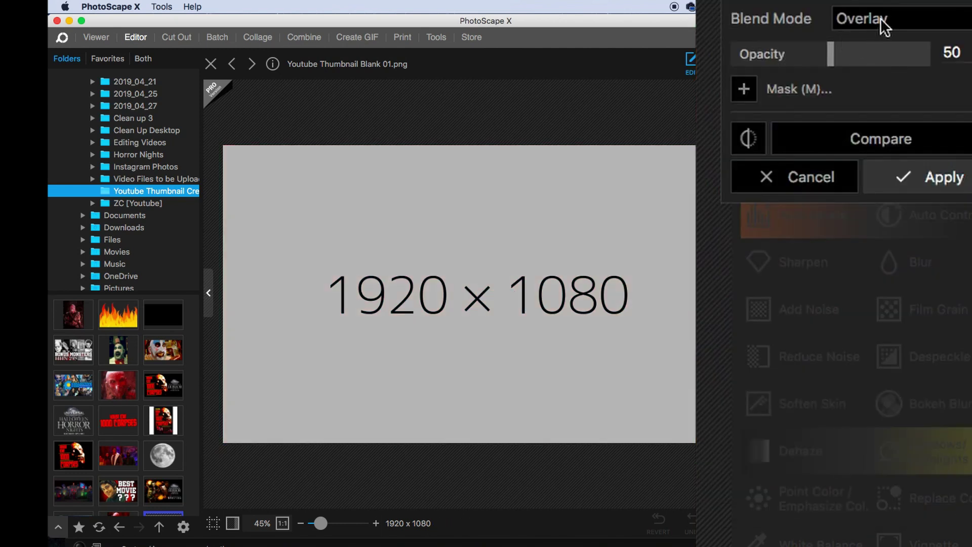
# Step: Set the colour fill's blend mode to Normal, raise its opacity to the maximum and apply it
pyautogui.click(883, 26)
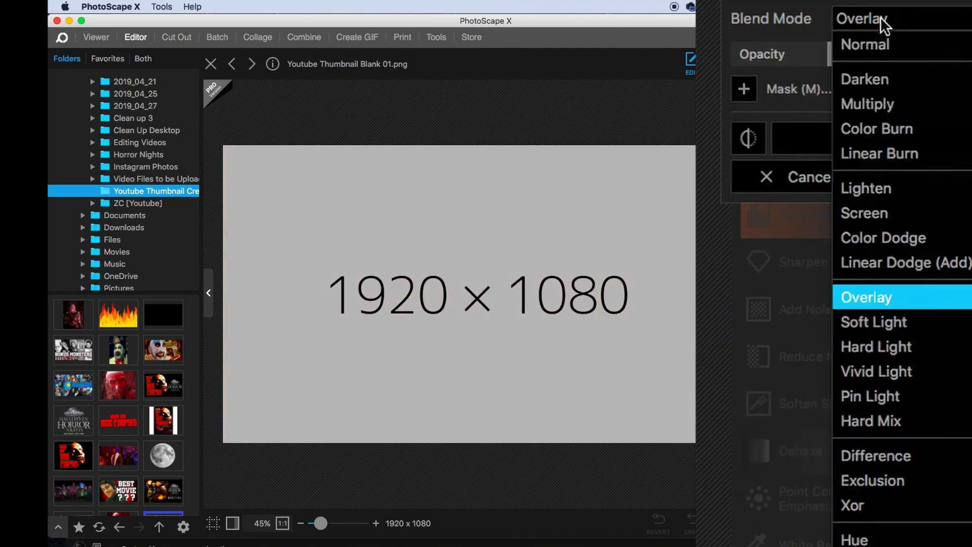
pyautogui.click(865, 55)
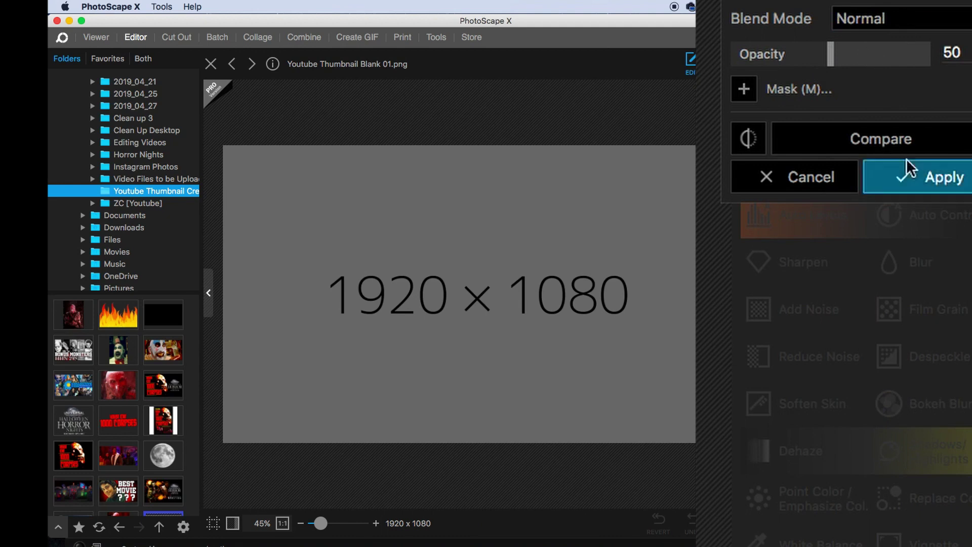
pyautogui.moveTo(830, 60); pyautogui.dragTo(942, 64)
pyautogui.click(914, 184)
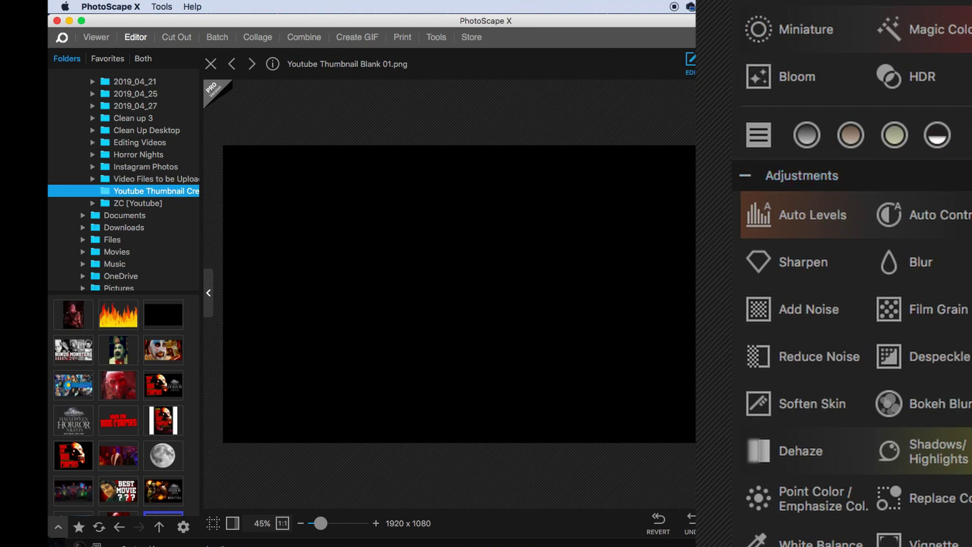
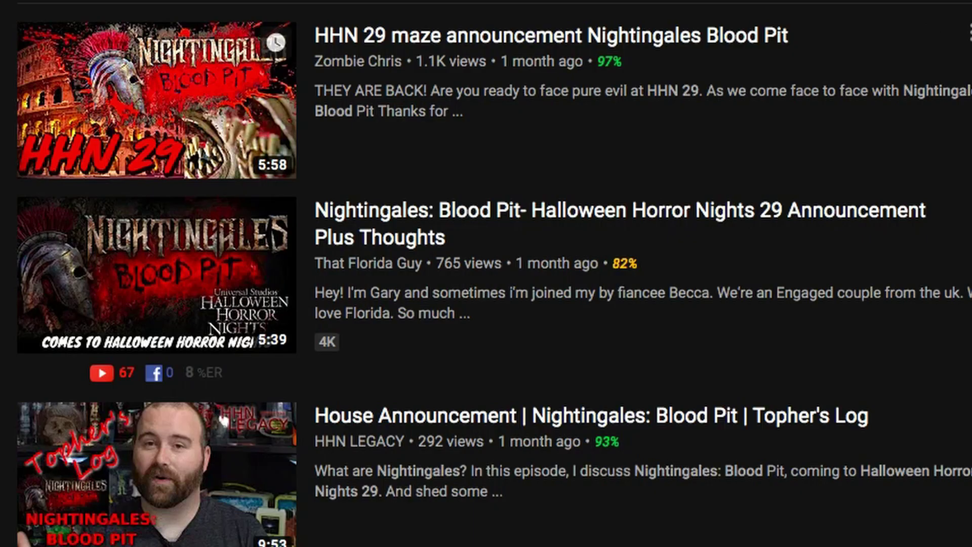
# Step: Look through the YouTube search results for Nightingales Blood Pit and compare the video thumbnails
pyautogui.scroll(-2, 486, 273)
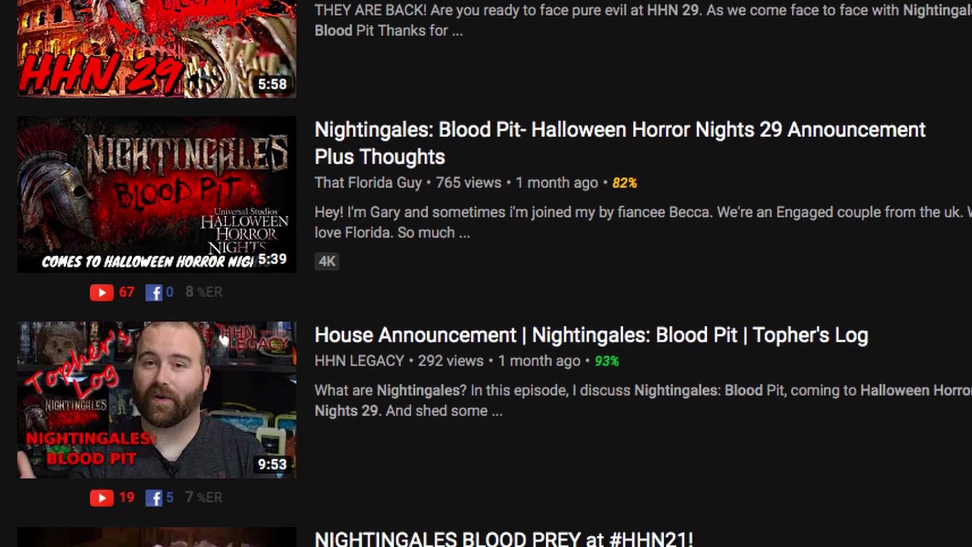
pyautogui.scroll(-3, 486, 273)
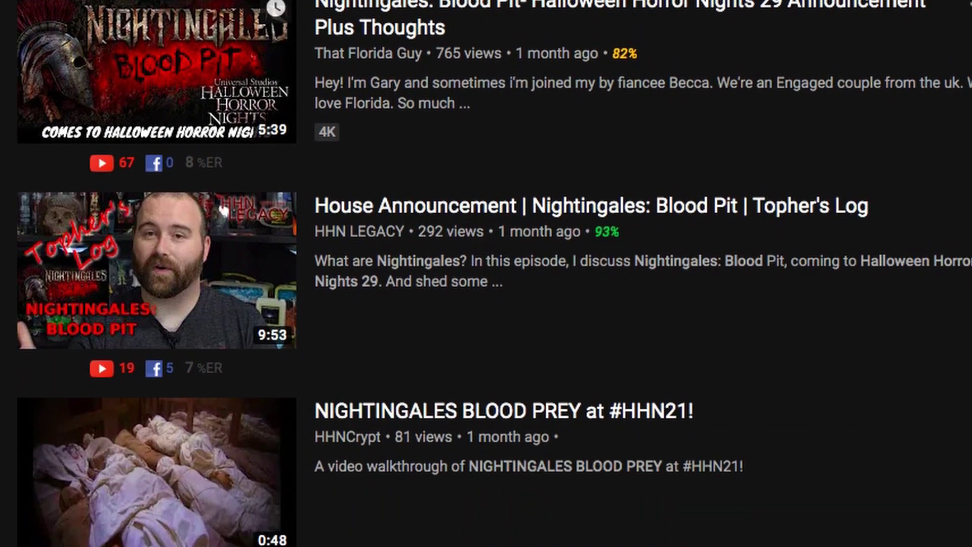
pyautogui.scroll(-1, 486, 273)
pyautogui.scroll(-2, 486, 273)
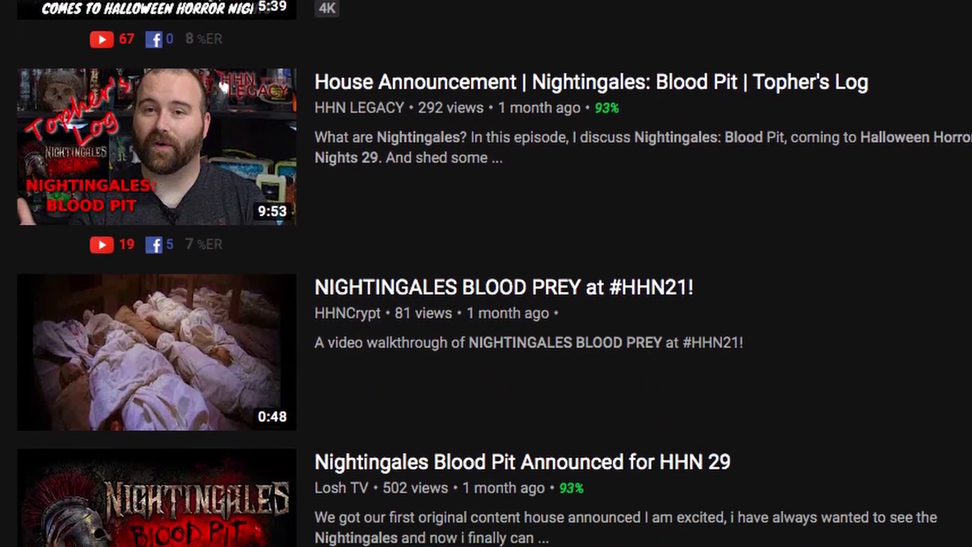
pyautogui.moveTo(223, 28)
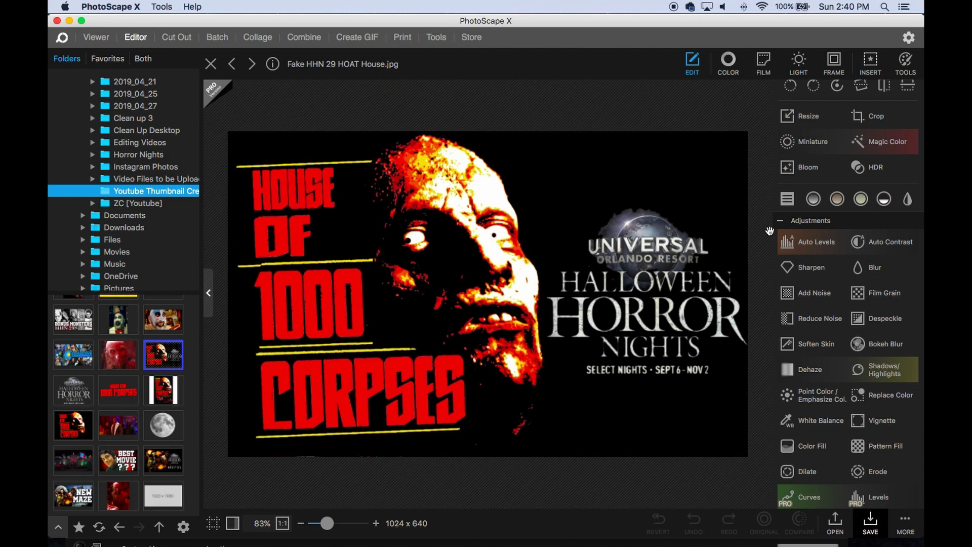
# Step: Switch to Cut Out for the House of 1000 Corpses image and choose the Brush tool
pyautogui.click(177, 40)
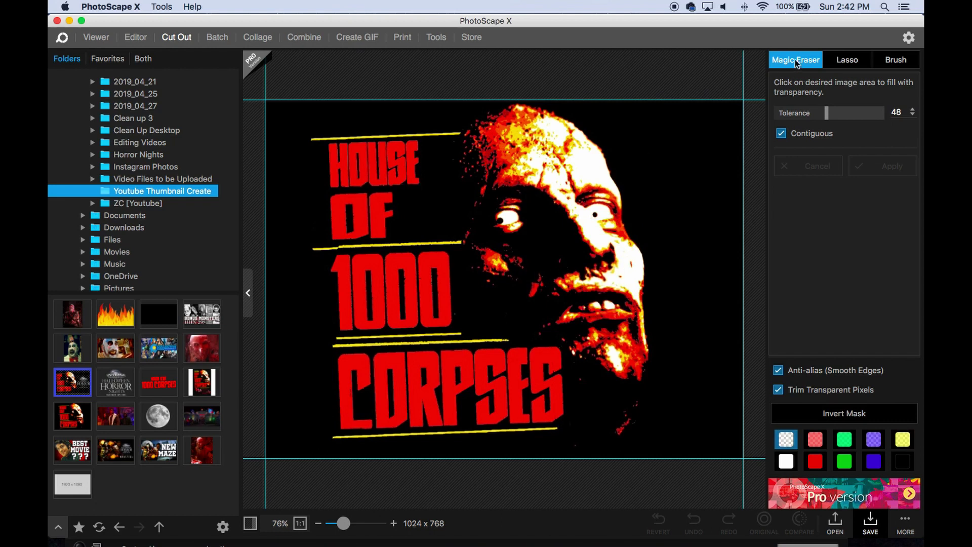
pyautogui.click(838, 61)
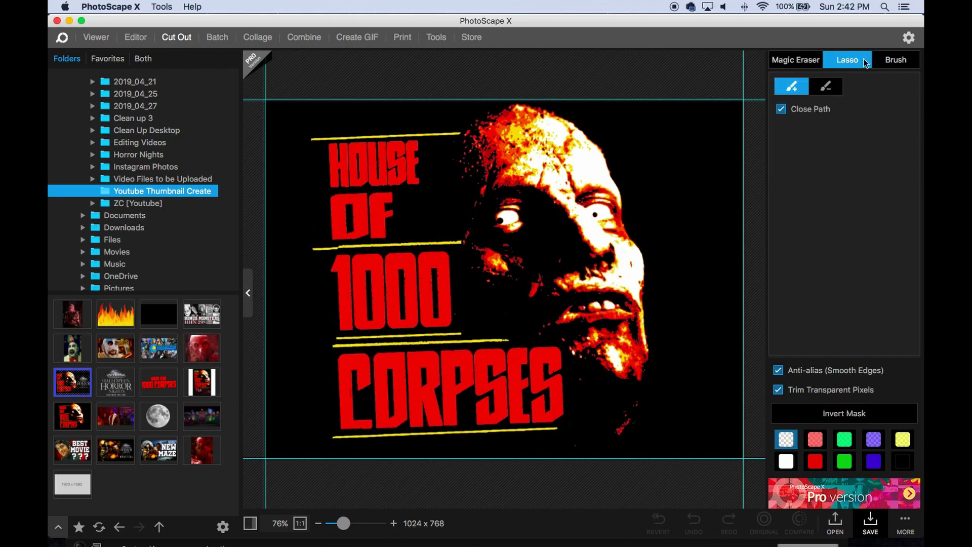
pyautogui.click(895, 60)
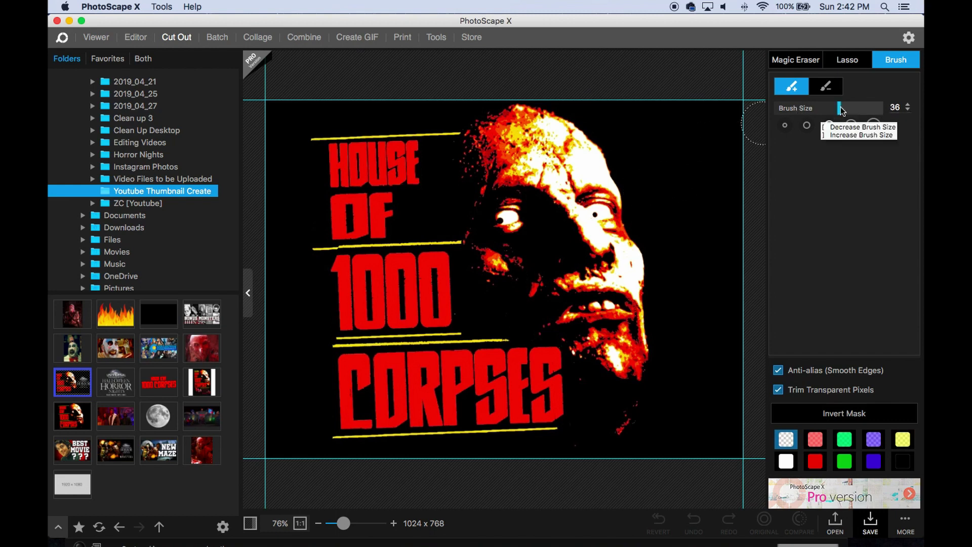
# Step: Try erasing a freehand strip beside the face with a size 13 brush, toggle the inverted mask and revert the image
pyautogui.moveTo(839, 107)
pyautogui.mouseDown()
pyautogui.moveTo(867, 108)
pyautogui.moveTo(799, 107)
pyautogui.mouseUp()
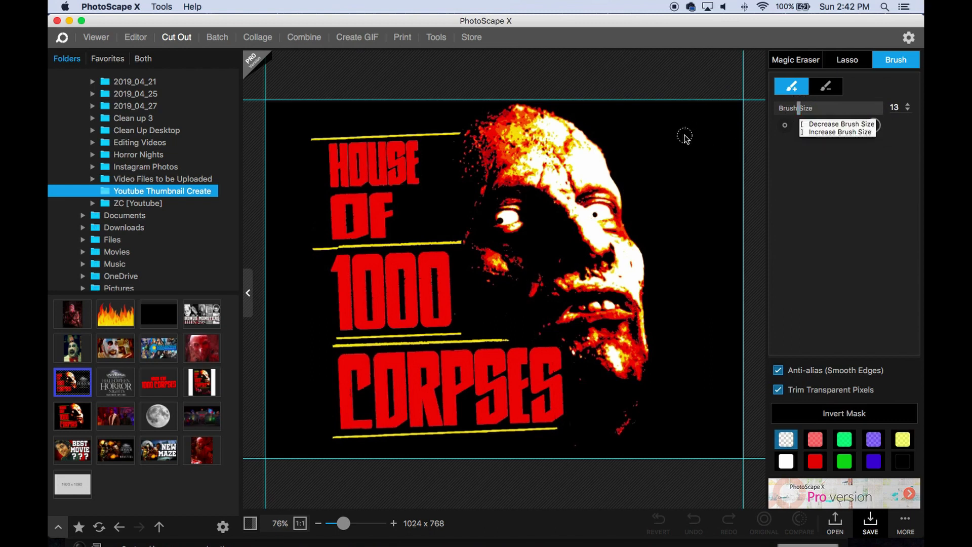
pyautogui.moveTo(684, 136)
pyautogui.mouseDown()
pyautogui.moveTo(683, 197)
pyautogui.moveTo(688, 216)
pyautogui.moveTo(705, 216)
pyautogui.moveTo(702, 109)
pyautogui.moveTo(662, 170)
pyautogui.moveTo(658, 222)
pyautogui.moveTo(685, 287)
pyautogui.moveTo(692, 374)
pyautogui.moveTo(710, 368)
pyautogui.moveTo(728, 269)
pyautogui.moveTo(716, 249)
pyautogui.mouseUp()
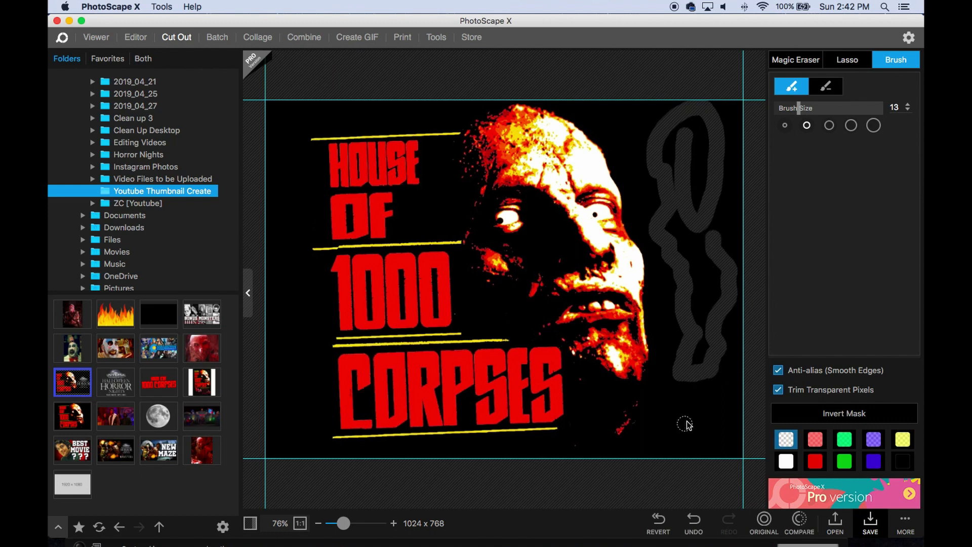
pyautogui.click(836, 418)
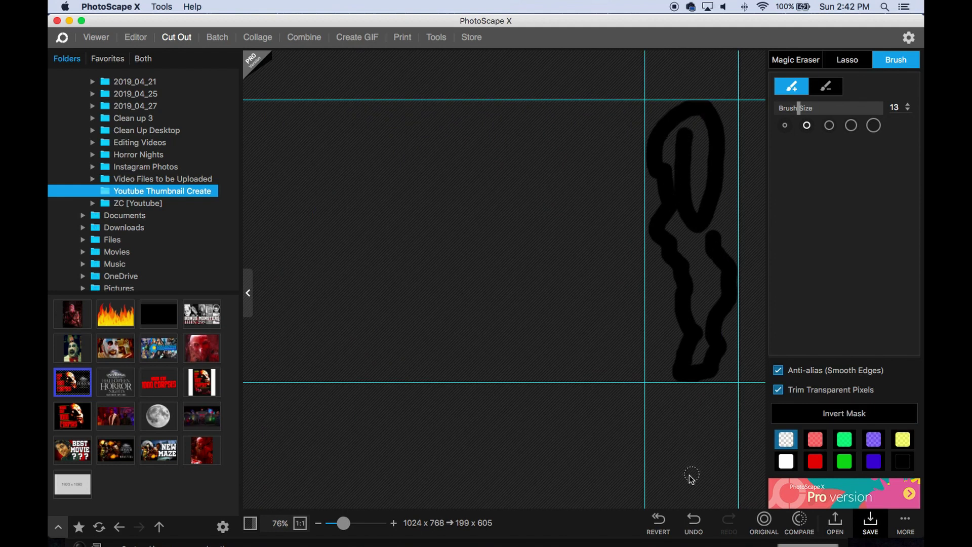
pyautogui.click(830, 414)
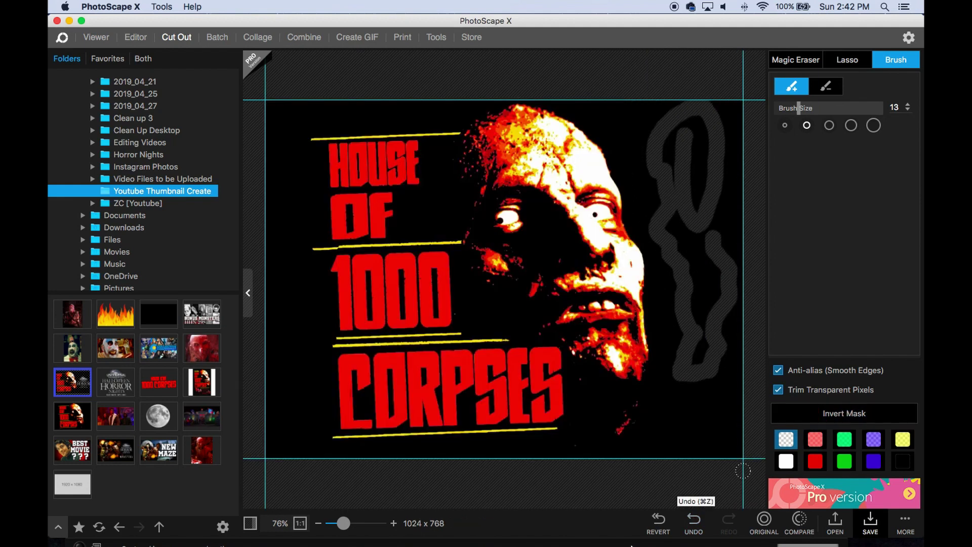
pyautogui.click(659, 527)
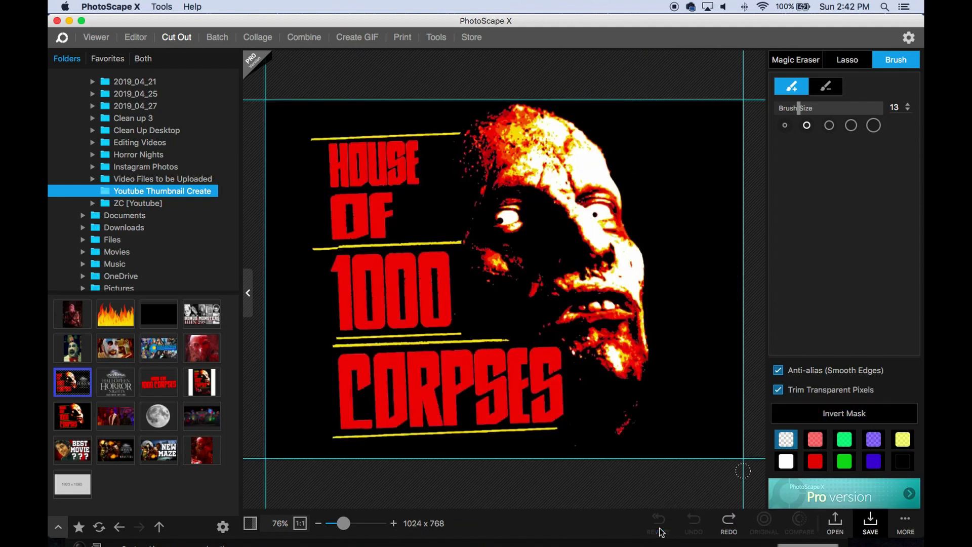
# Step: Try a restoring brush stroke in the black area near the image's upper-right corner
pyautogui.click(829, 89)
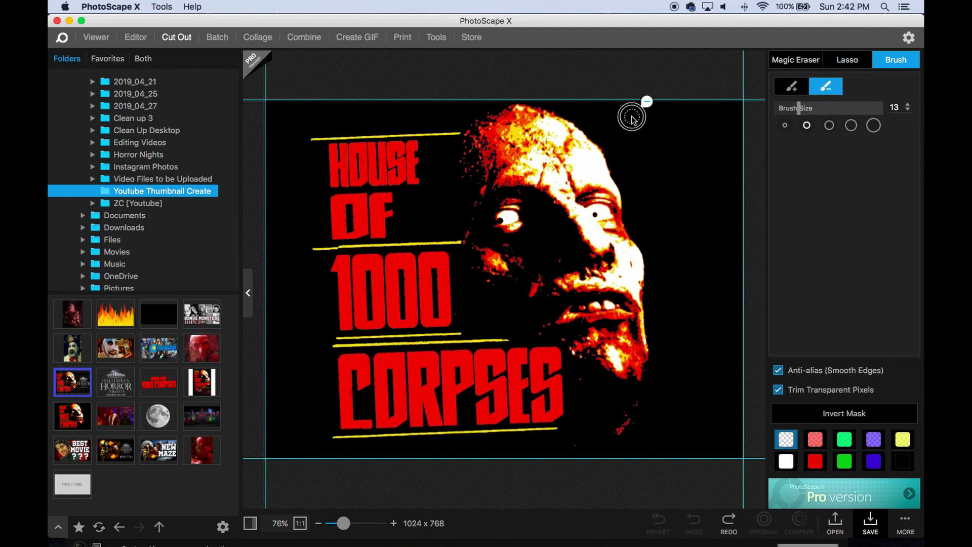
pyautogui.moveTo(729, 102); pyautogui.dragTo(731, 191)
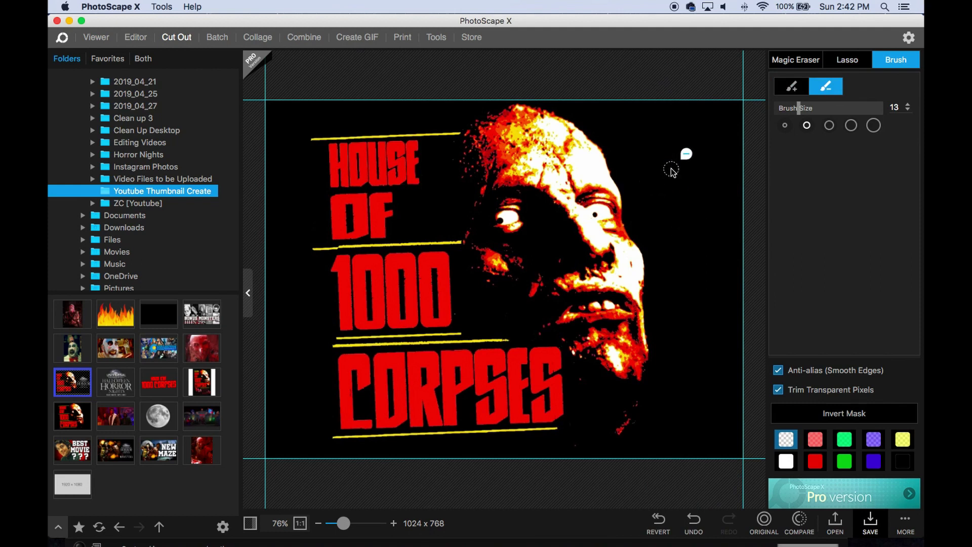
# Step: Erase the outer border around the artwork with a size 46 brush and invert the mask
pyautogui.click(790, 88)
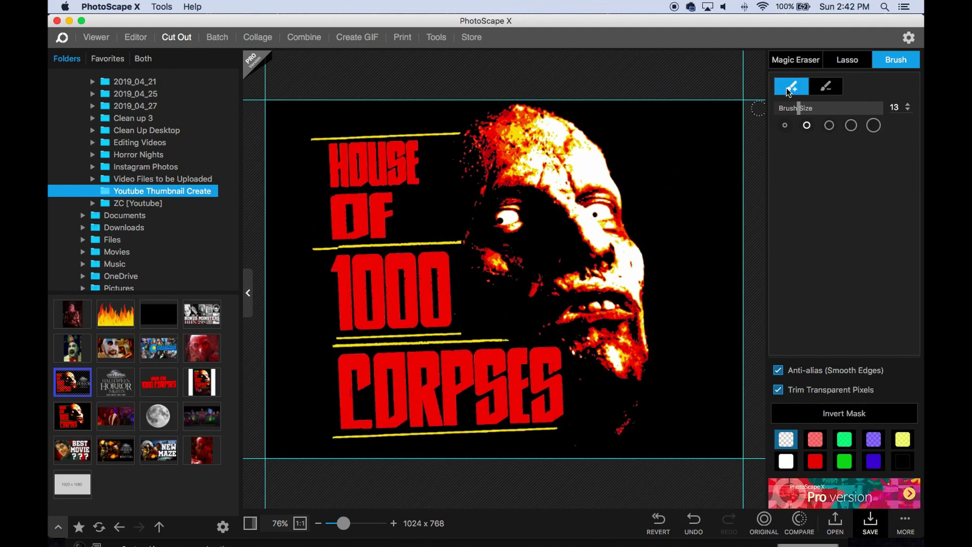
pyautogui.click(851, 125)
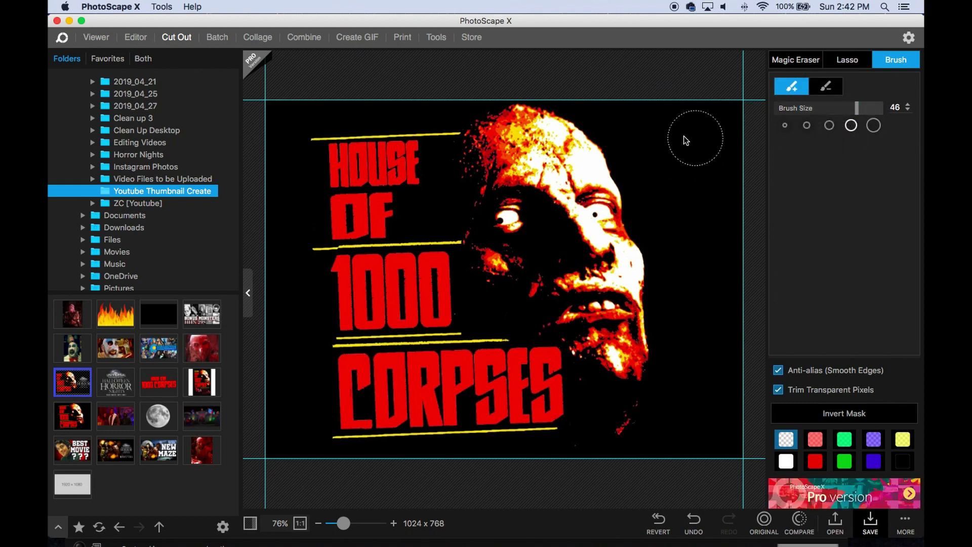
pyautogui.moveTo(701, 124)
pyautogui.mouseDown()
pyautogui.moveTo(234, 126)
pyautogui.moveTo(251, 451)
pyautogui.moveTo(286, 372)
pyautogui.moveTo(298, 125)
pyautogui.moveTo(303, 470)
pyautogui.moveTo(765, 462)
pyautogui.moveTo(717, 100)
pyautogui.mouseUp()
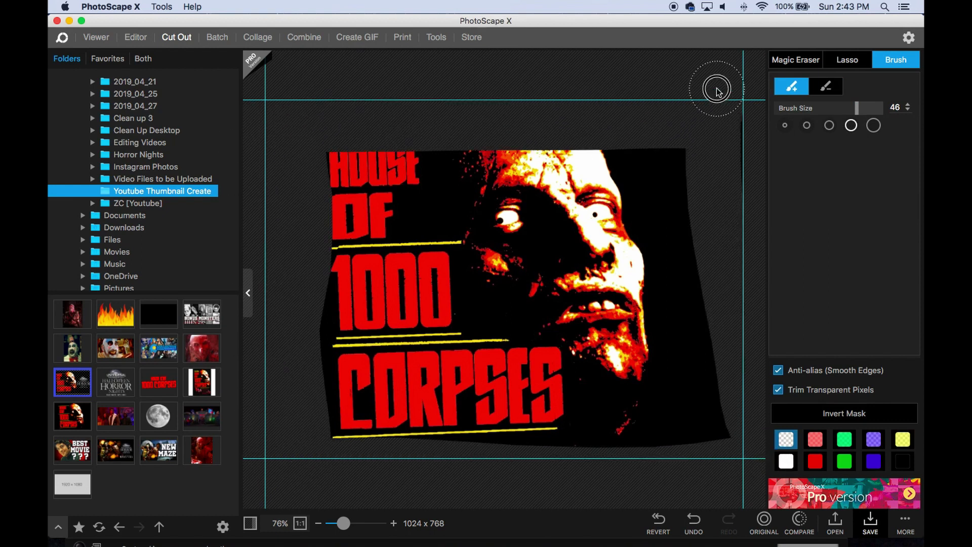
pyautogui.click(821, 414)
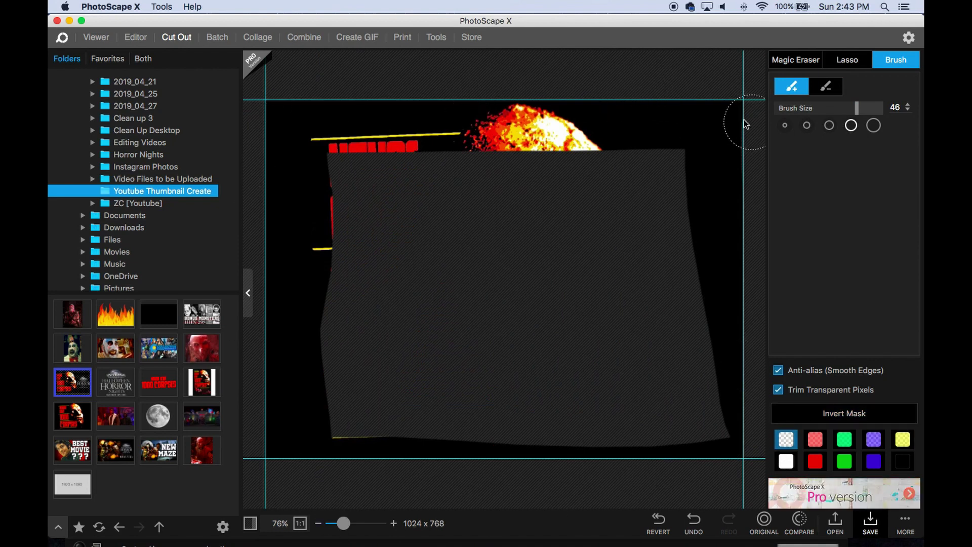
# Step: Set the brush to restore mode and paint over the forehead and title area
pyautogui.press('alt')
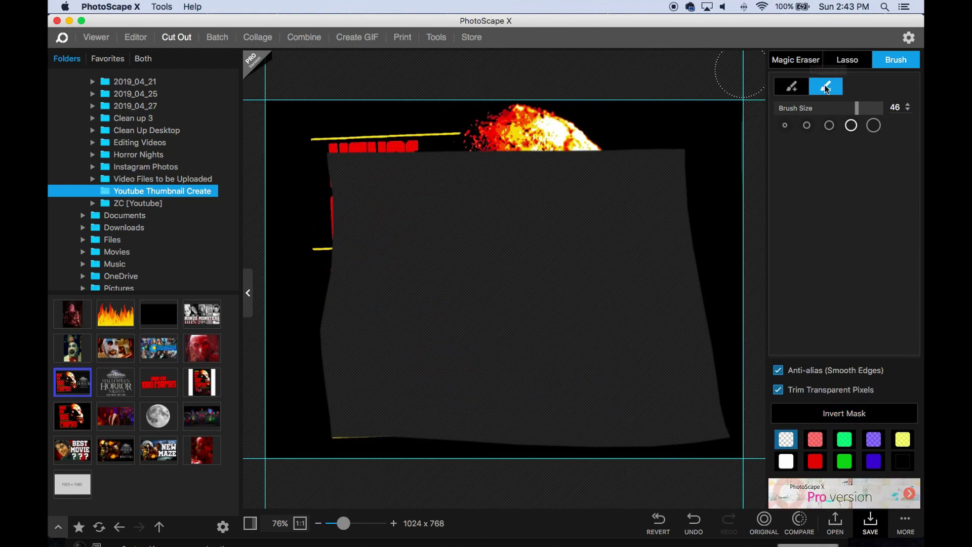
pyautogui.moveTo(564, 120)
pyautogui.mouseDown()
pyautogui.moveTo(547, 126)
pyautogui.moveTo(550, 133)
pyautogui.moveTo(352, 153)
pyautogui.moveTo(407, 154)
pyautogui.moveTo(332, 173)
pyautogui.moveTo(387, 201)
pyautogui.moveTo(338, 246)
pyautogui.mouseUp()
pyautogui.moveTo(338, 247); pyautogui.dragTo(364, 255)
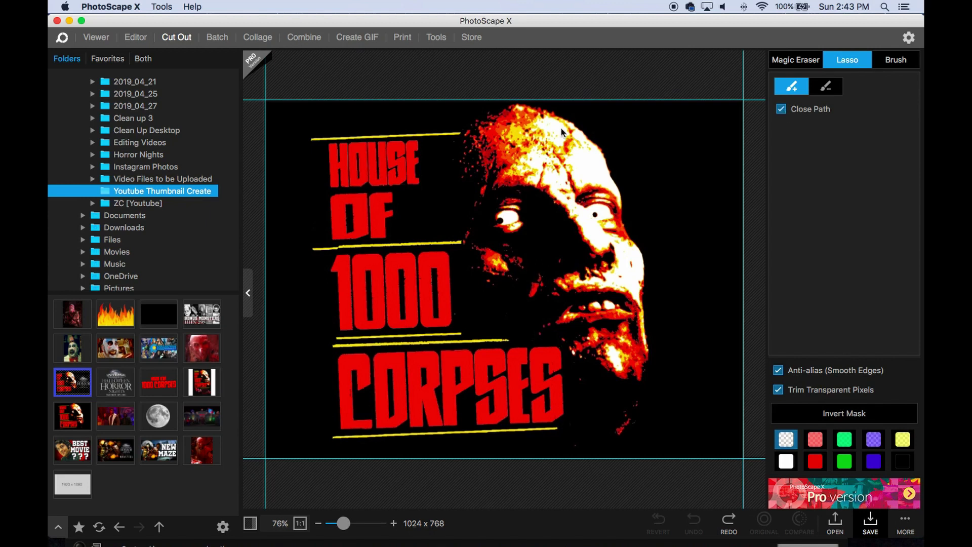
# Step: Lasso around the title and face, invert the mask to isolate them and revert the image to the original
pyautogui.moveTo(573, 110)
pyautogui.mouseDown()
pyautogui.moveTo(613, 150)
pyautogui.moveTo(637, 235)
pyautogui.moveTo(658, 261)
pyautogui.moveTo(656, 377)
pyautogui.moveTo(634, 432)
pyautogui.moveTo(533, 452)
pyautogui.moveTo(411, 459)
pyautogui.moveTo(324, 439)
pyautogui.moveTo(322, 61)
pyautogui.moveTo(357, 108)
pyautogui.moveTo(452, 118)
pyautogui.moveTo(537, 101)
pyautogui.moveTo(572, 104)
pyautogui.mouseUp()
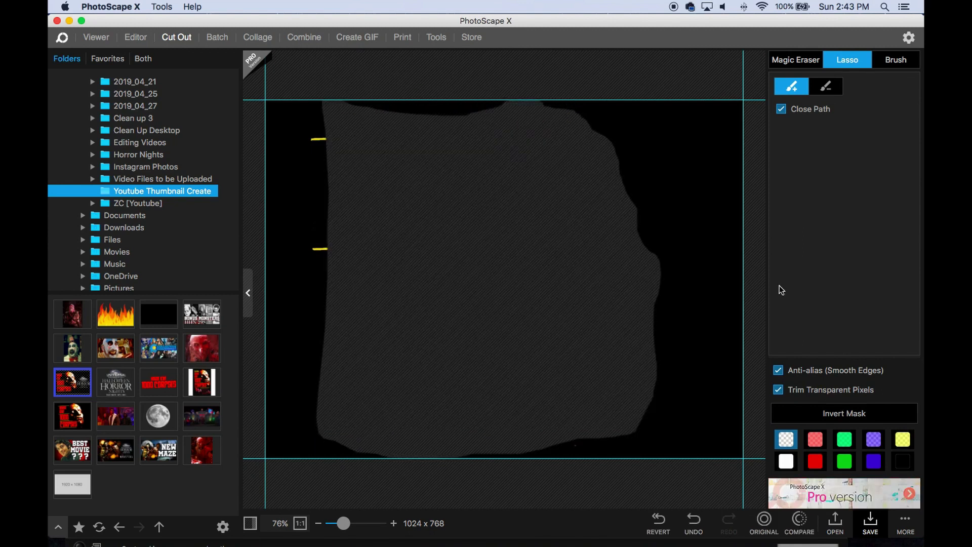
pyautogui.click(825, 415)
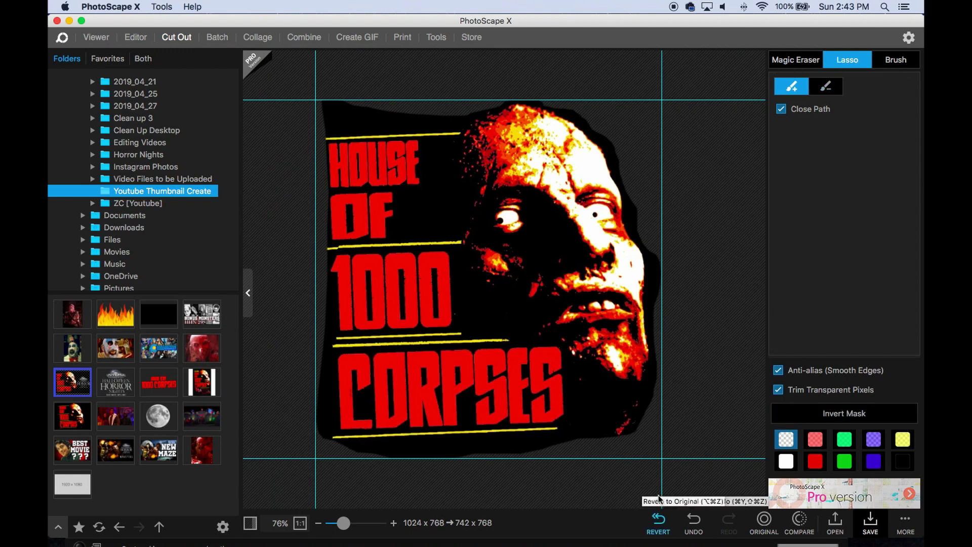
pyautogui.click(658, 521)
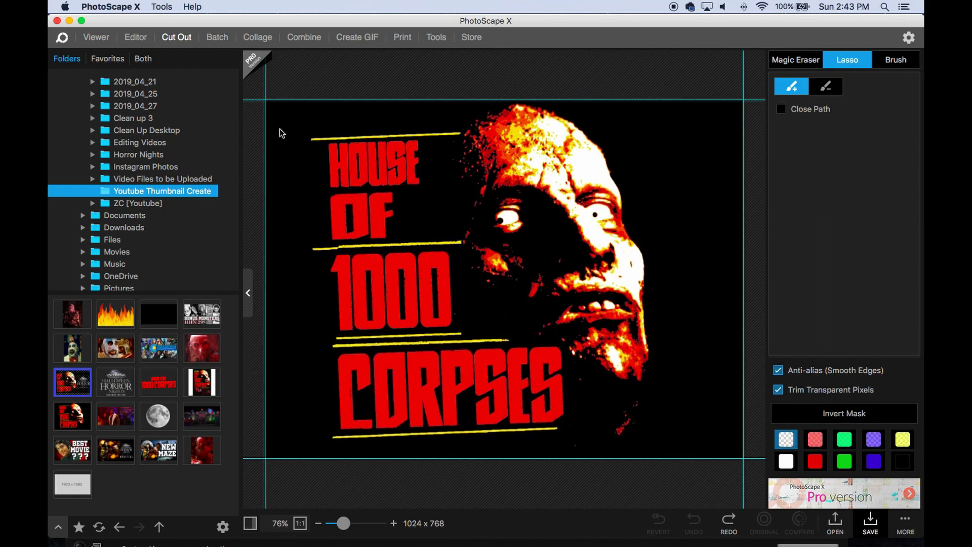
# Step: With Close Path off, trace a lasso outline around the title and face and invert the mask
pyautogui.moveTo(297, 130)
pyautogui.mouseDown()
pyautogui.moveTo(450, 127)
pyautogui.moveTo(464, 113)
pyautogui.moveTo(523, 96)
pyautogui.moveTo(575, 114)
pyautogui.moveTo(612, 144)
pyautogui.moveTo(652, 261)
pyautogui.moveTo(632, 450)
pyautogui.moveTo(321, 442)
pyautogui.moveTo(298, 133)
pyautogui.mouseUp()
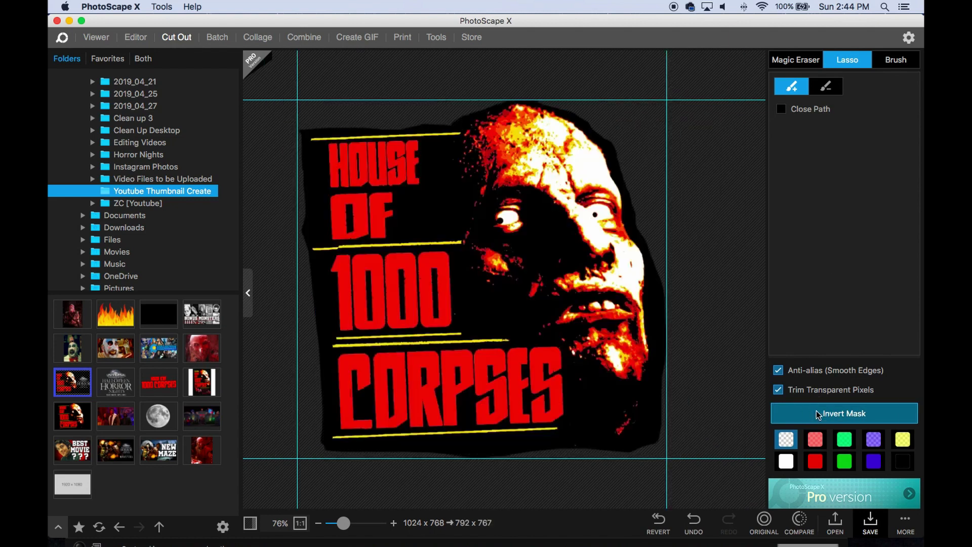
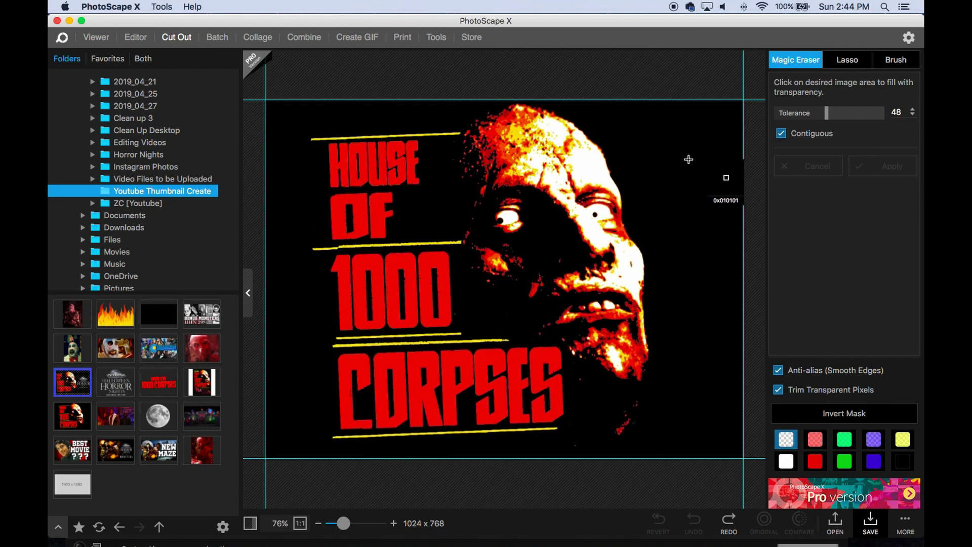
# Step: Magic-erase the black background around the artwork, lower the tolerance to 2 and cancel the erasure
pyautogui.click(695, 131)
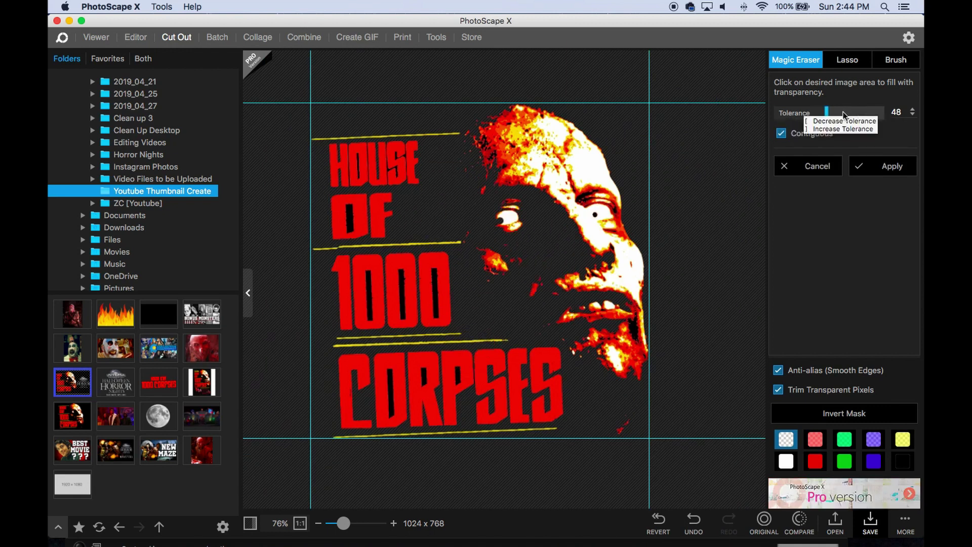
pyautogui.click(826, 114)
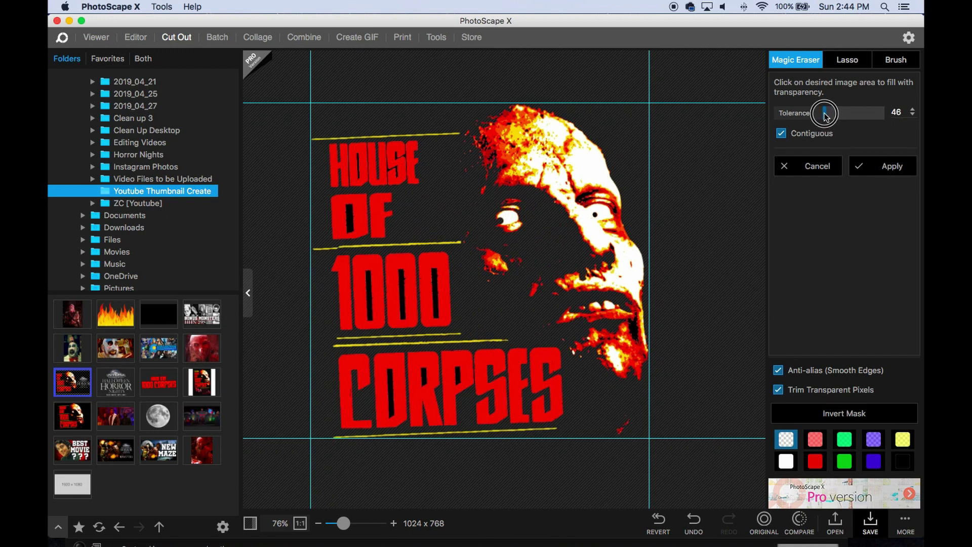
pyautogui.moveTo(814, 117); pyautogui.dragTo(876, 119)
pyautogui.click(779, 115)
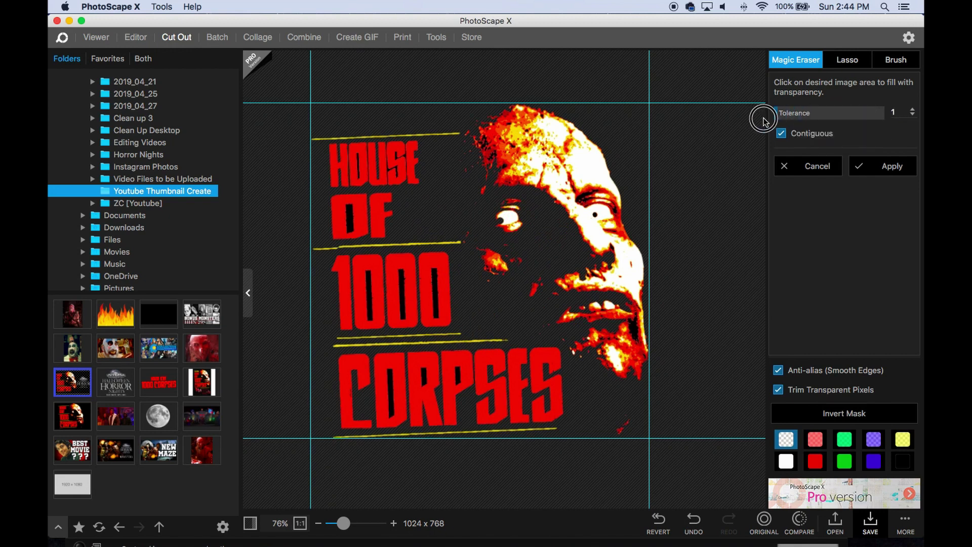
pyautogui.moveTo(779, 115); pyautogui.dragTo(788, 115)
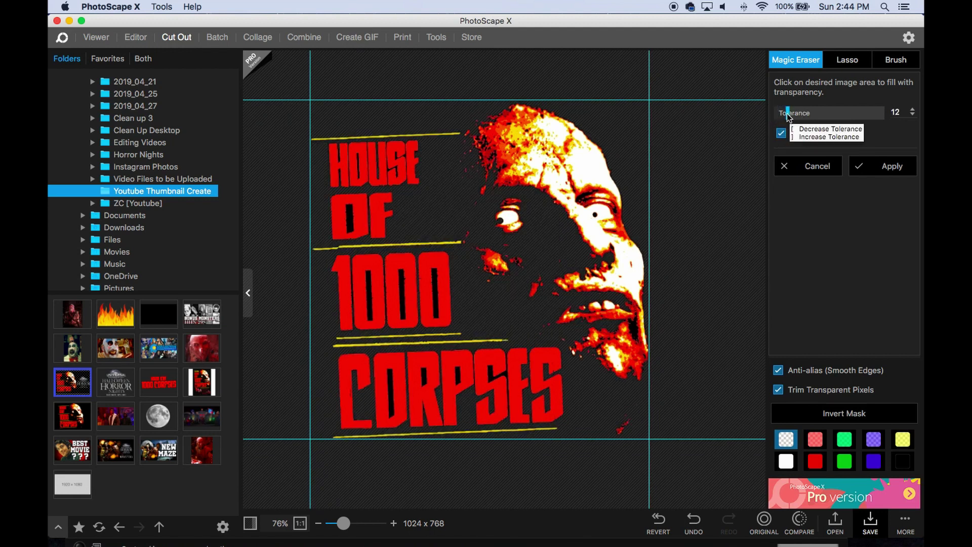
pyautogui.click(787, 115)
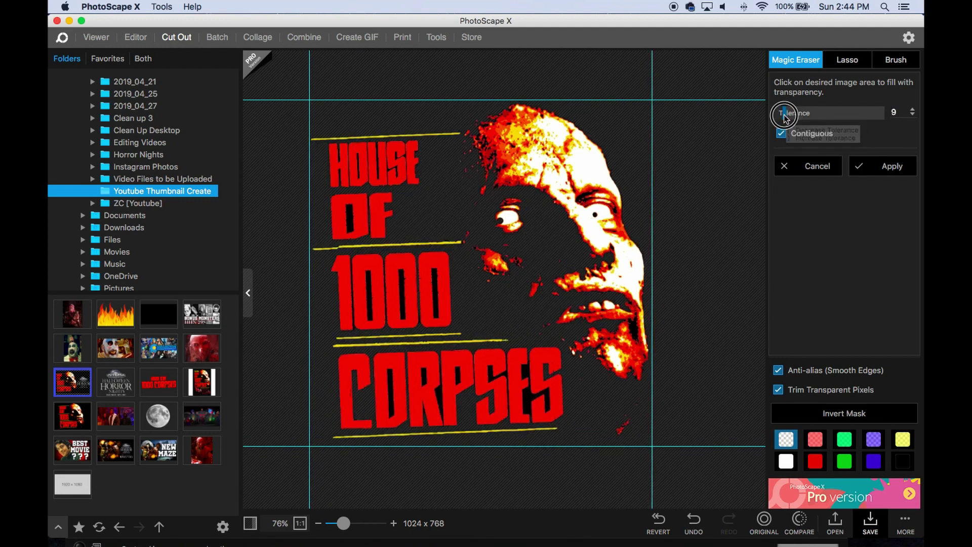
pyautogui.click(781, 117)
pyautogui.click(780, 116)
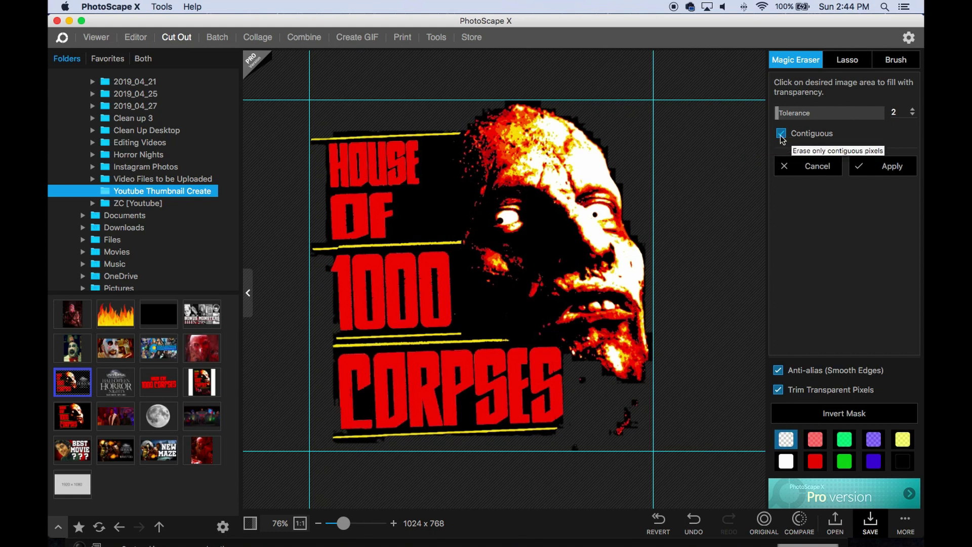
pyautogui.click(807, 170)
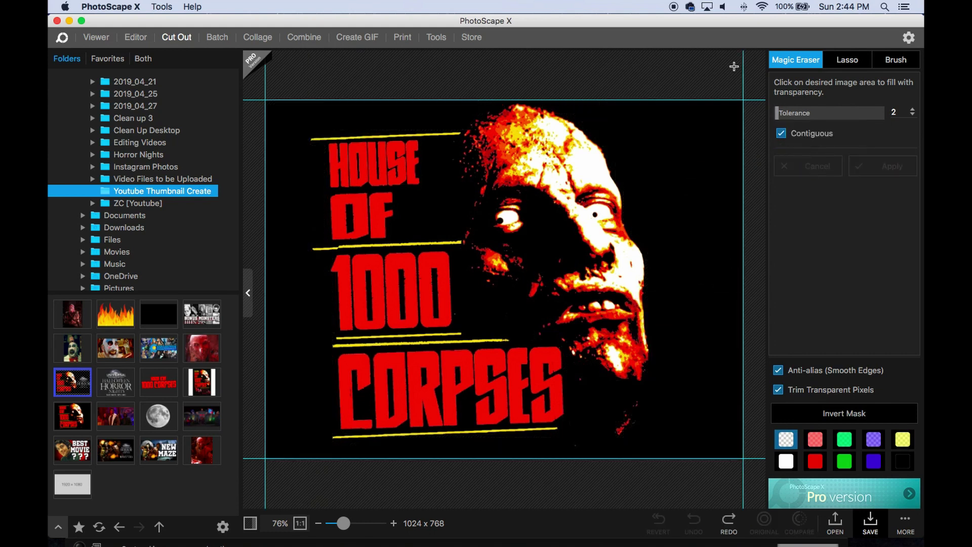
# Step: With the Lasso, trace a loose outline around the title and face to cut away the outer black background
pyautogui.click(847, 60)
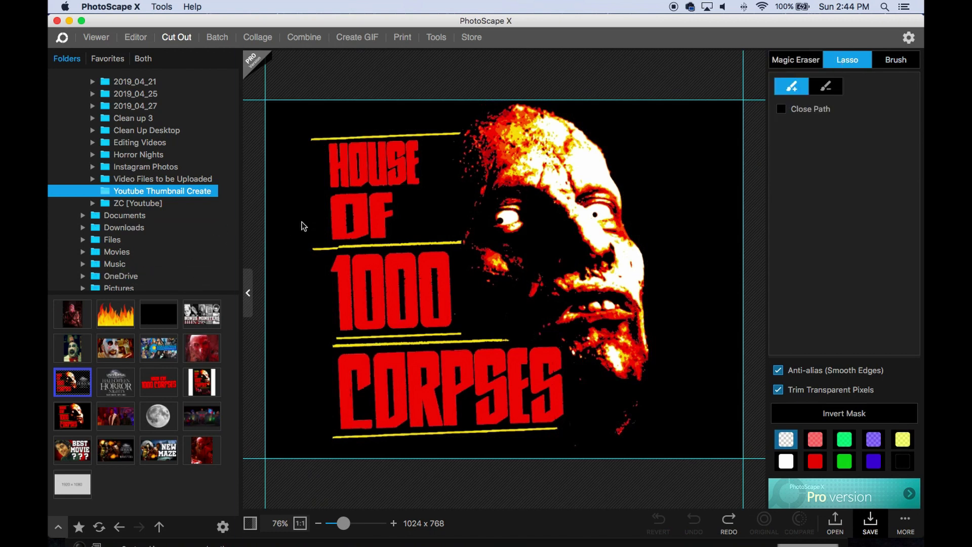
pyautogui.moveTo(278, 208)
pyautogui.mouseDown()
pyautogui.moveTo(275, 110)
pyautogui.moveTo(469, 99)
pyautogui.moveTo(661, 110)
pyautogui.moveTo(715, 283)
pyautogui.moveTo(735, 451)
pyautogui.moveTo(287, 436)
pyautogui.moveTo(288, 277)
pyautogui.moveTo(270, 205)
pyautogui.mouseUp()
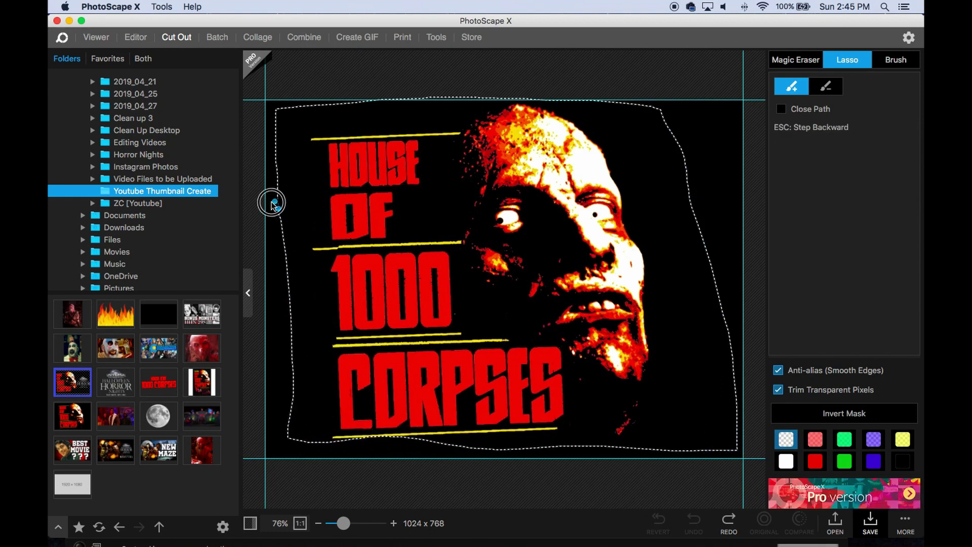
pyautogui.click(274, 205)
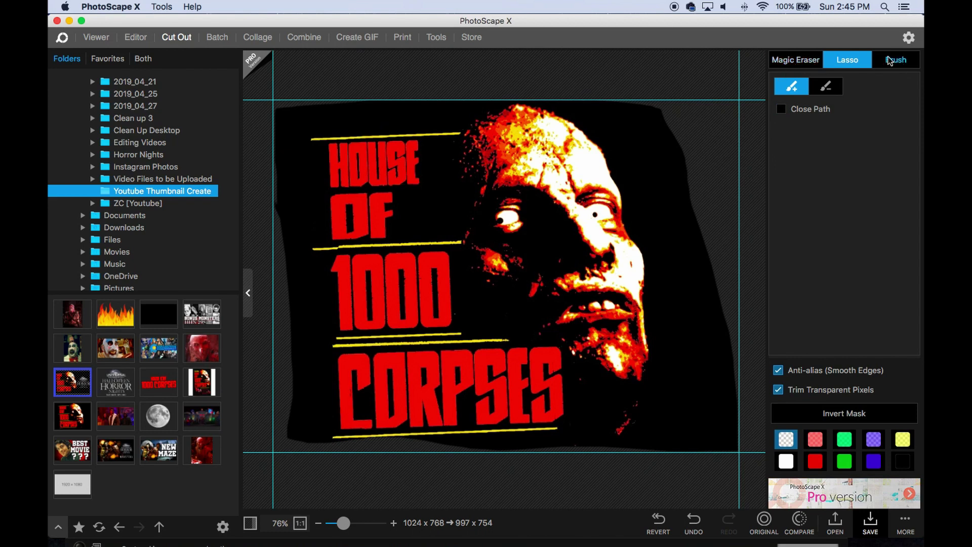
# Step: Brush away the excess black border around the face and title at size 46 and revert the image to the original
pyautogui.click(919, 64)
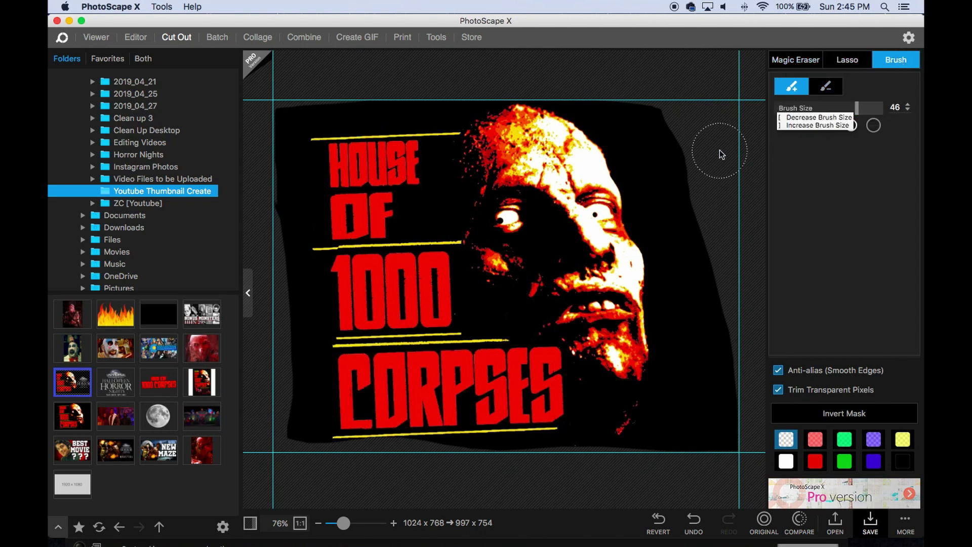
pyautogui.moveTo(693, 133)
pyautogui.mouseDown()
pyautogui.moveTo(673, 114)
pyautogui.moveTo(703, 265)
pyautogui.moveTo(713, 459)
pyautogui.moveTo(687, 443)
pyautogui.moveTo(677, 208)
pyautogui.moveTo(623, 76)
pyautogui.mouseUp()
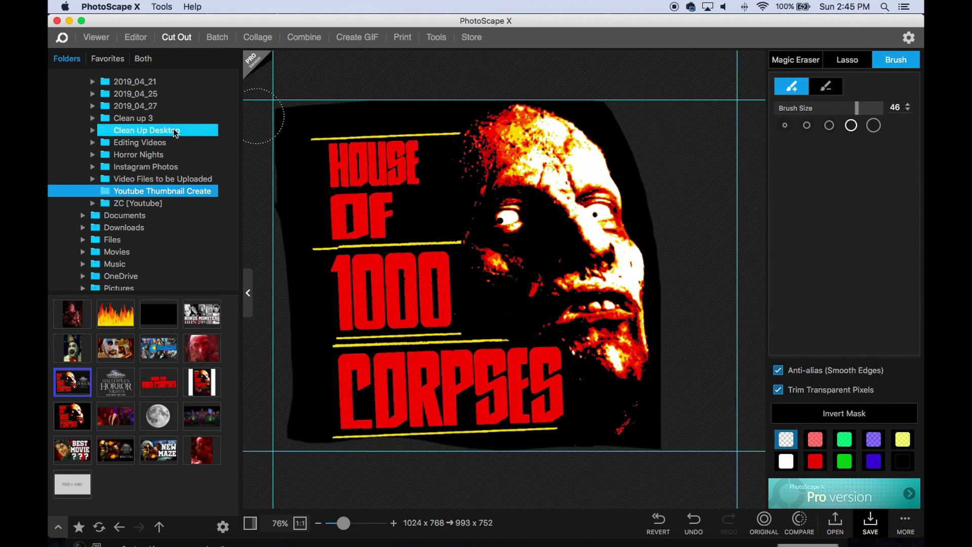
pyautogui.moveTo(281, 116)
pyautogui.mouseDown()
pyautogui.moveTo(265, 454)
pyautogui.moveTo(294, 432)
pyautogui.moveTo(287, 117)
pyautogui.moveTo(325, 86)
pyautogui.moveTo(412, 97)
pyautogui.moveTo(500, 77)
pyautogui.moveTo(593, 91)
pyautogui.moveTo(655, 197)
pyautogui.moveTo(702, 344)
pyautogui.moveTo(678, 453)
pyautogui.mouseUp()
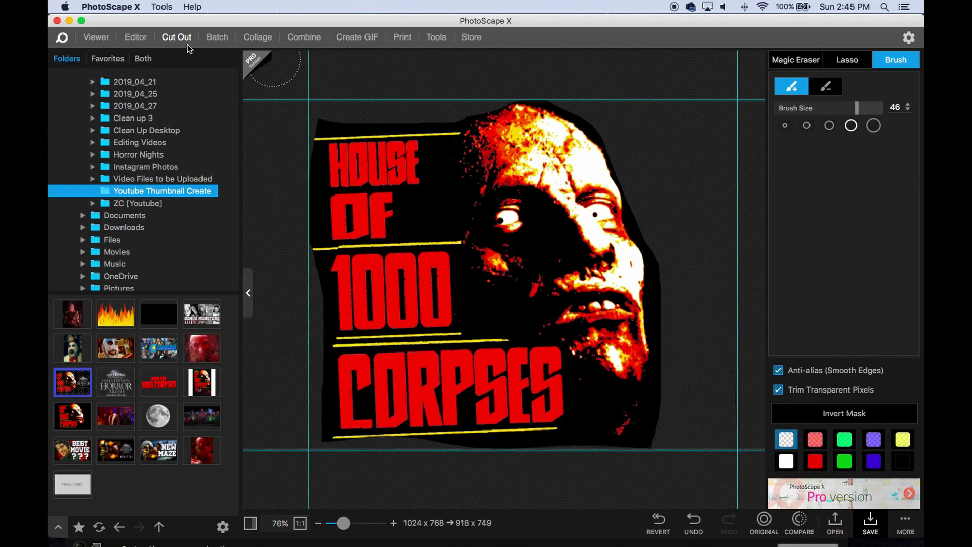
pyautogui.click(658, 520)
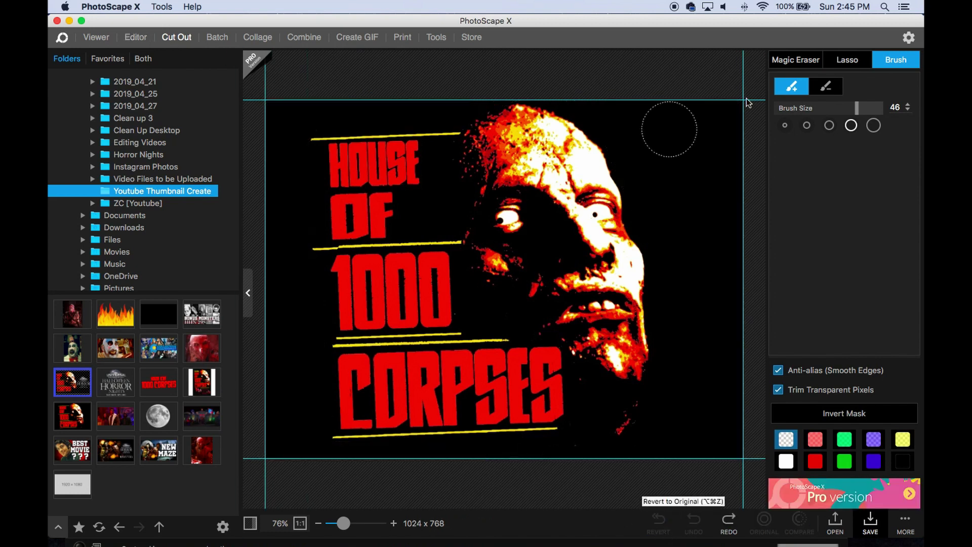
# Step: Magic-erase the outer black background and the black area between the title and face at tolerance 2
pyautogui.click(806, 60)
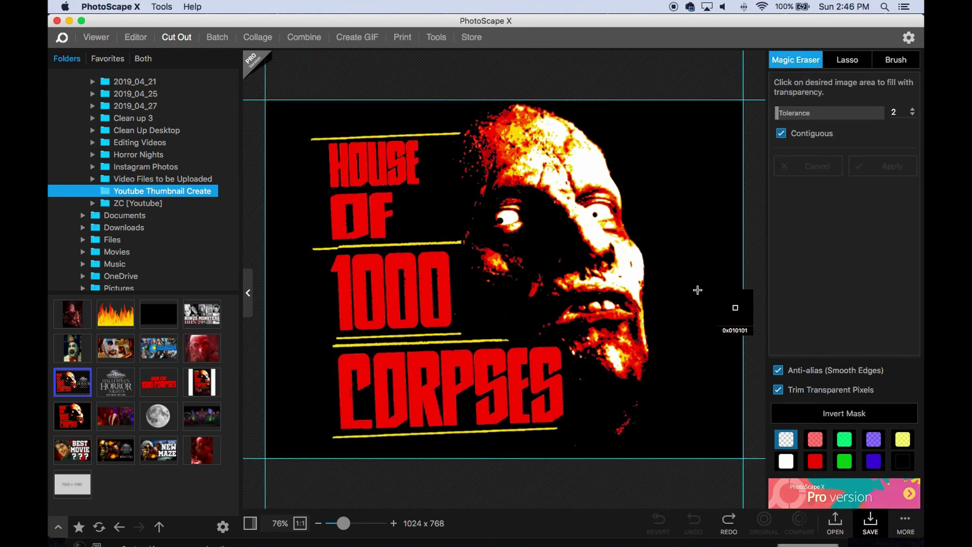
pyautogui.click(701, 287)
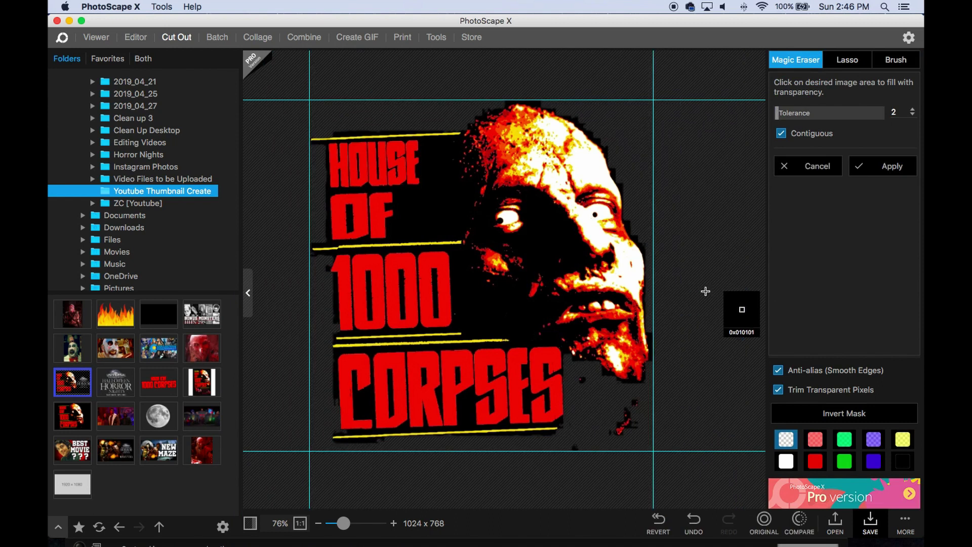
pyautogui.click(416, 206)
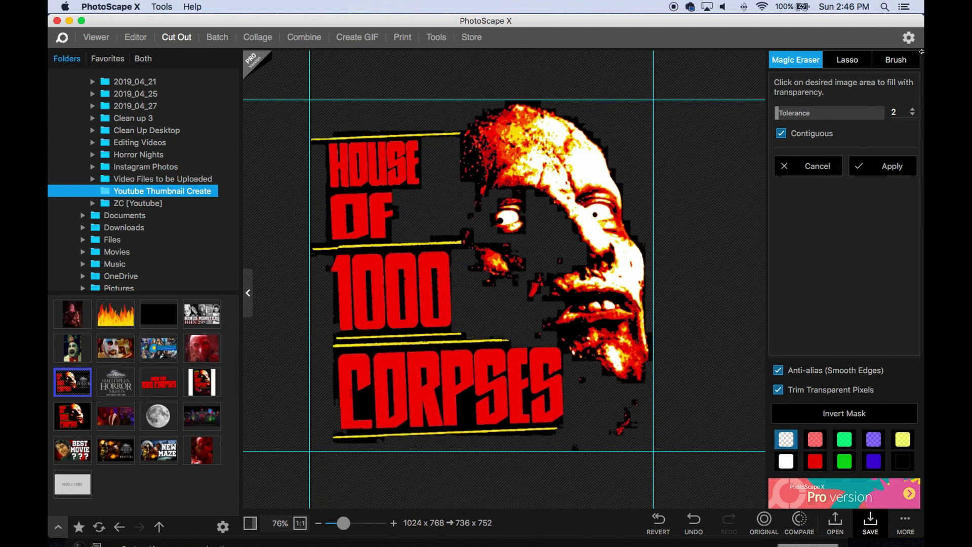
# Step: Brush away the leftover specks below the chin with a size 46 brush
pyautogui.click(878, 59)
pyautogui.scroll(5, 614, 375)
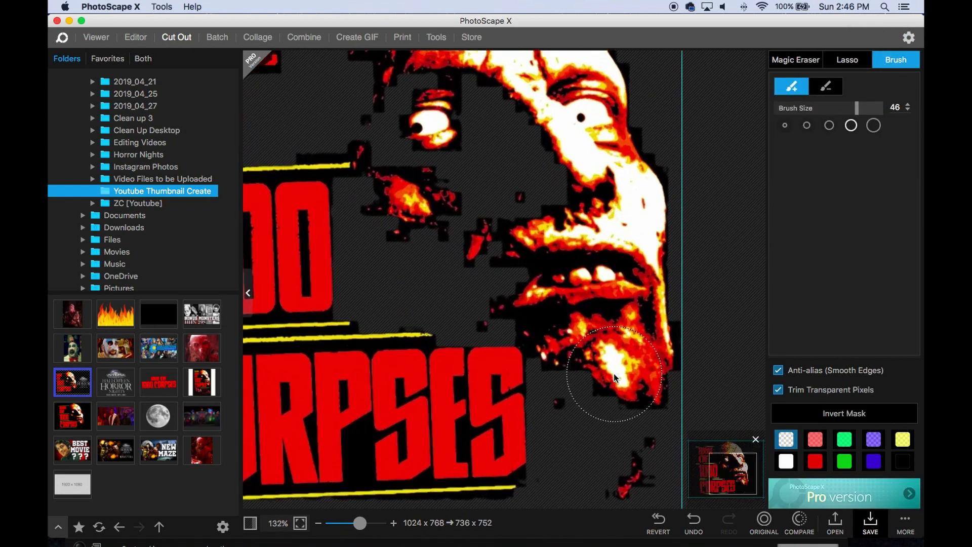
pyautogui.scroll(-3, 612, 377)
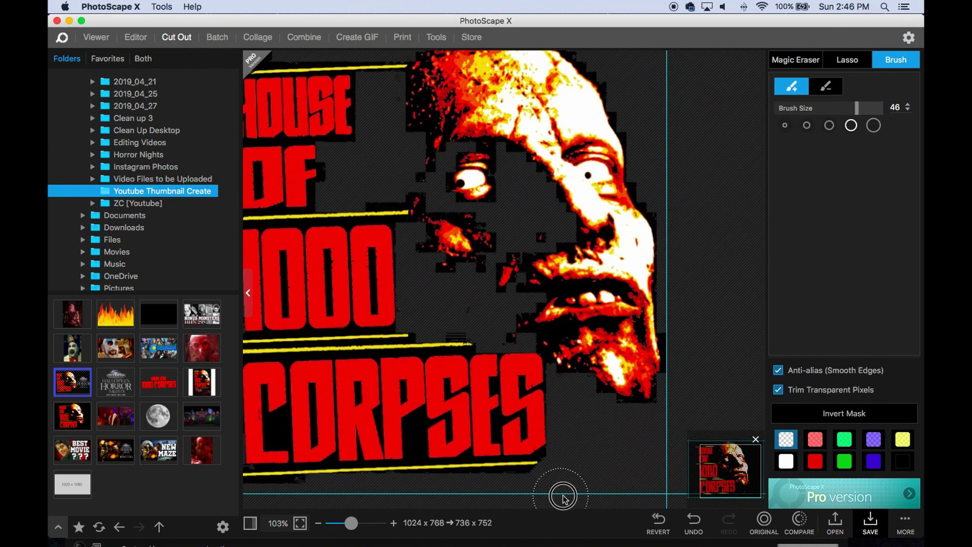
pyautogui.scroll(-3, 603, 481)
pyautogui.scroll(-2, 603, 482)
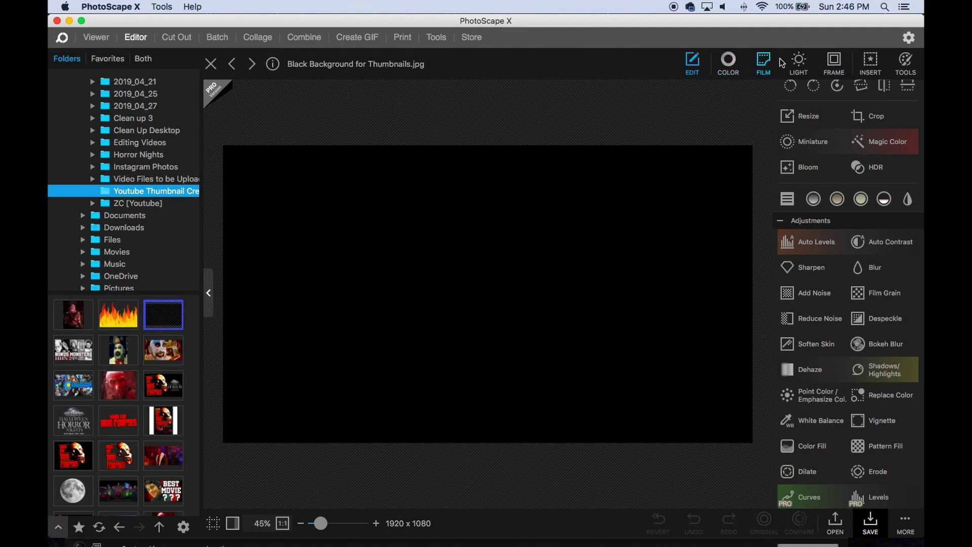
# Step: Apply the Lights effect 001 to the black background, with its beam starting in the image's upper-left corner and coloured red
pyautogui.click(798, 61)
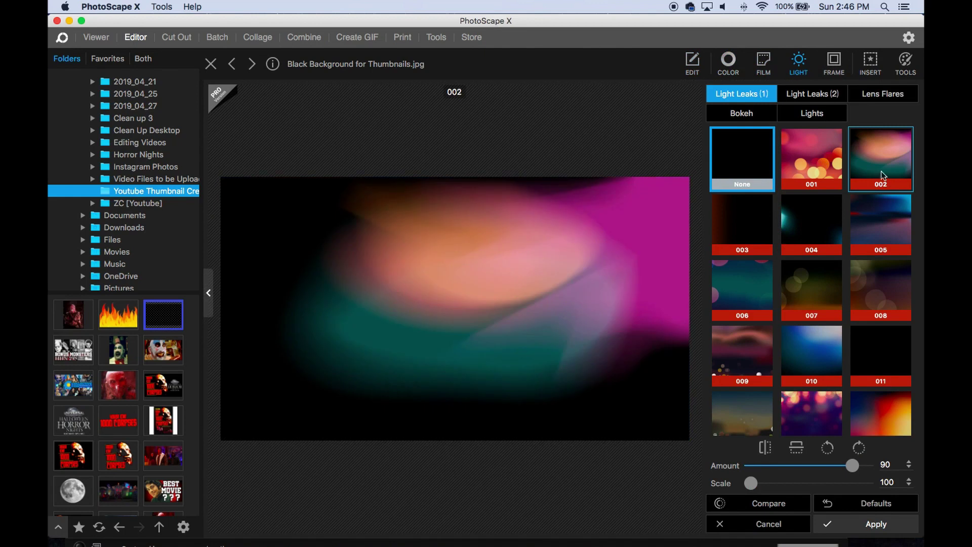
pyautogui.click(805, 101)
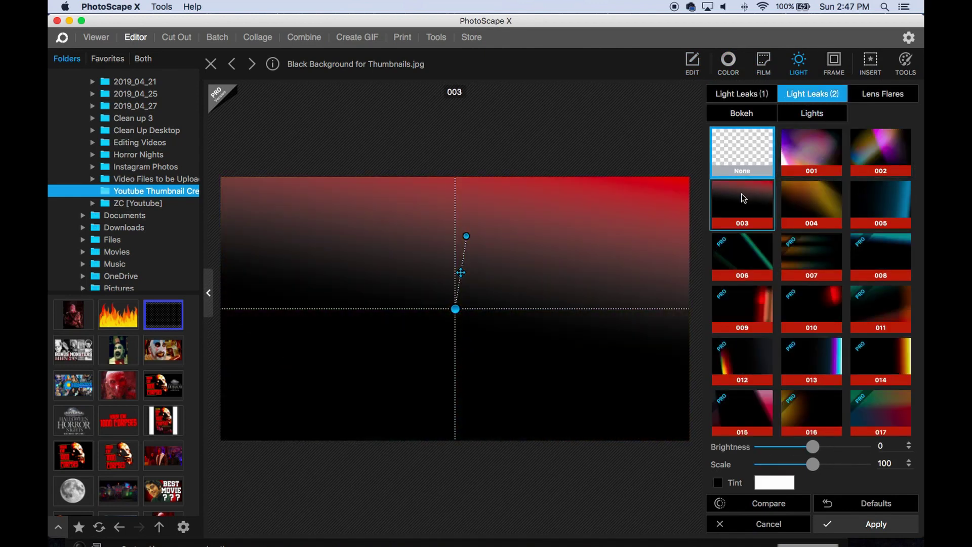
pyautogui.click(862, 95)
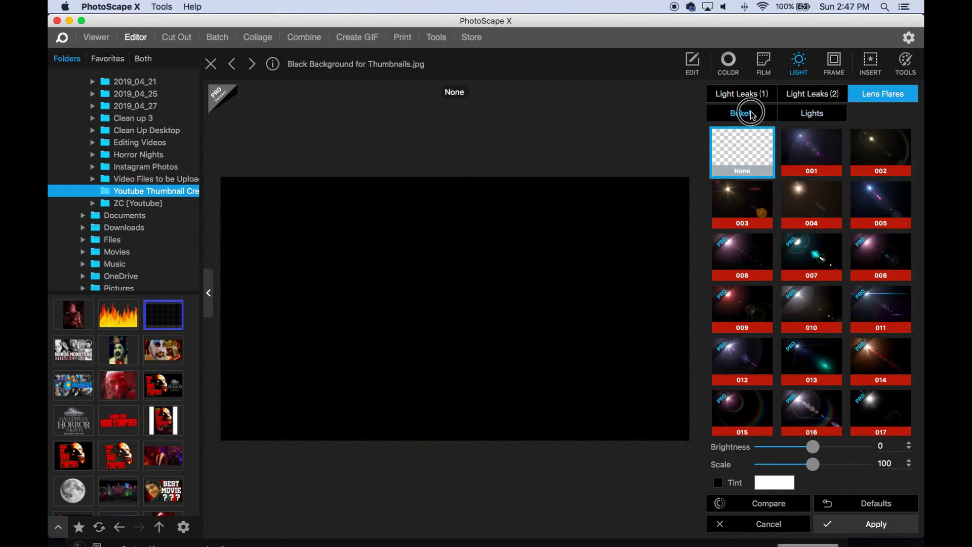
pyautogui.click(751, 114)
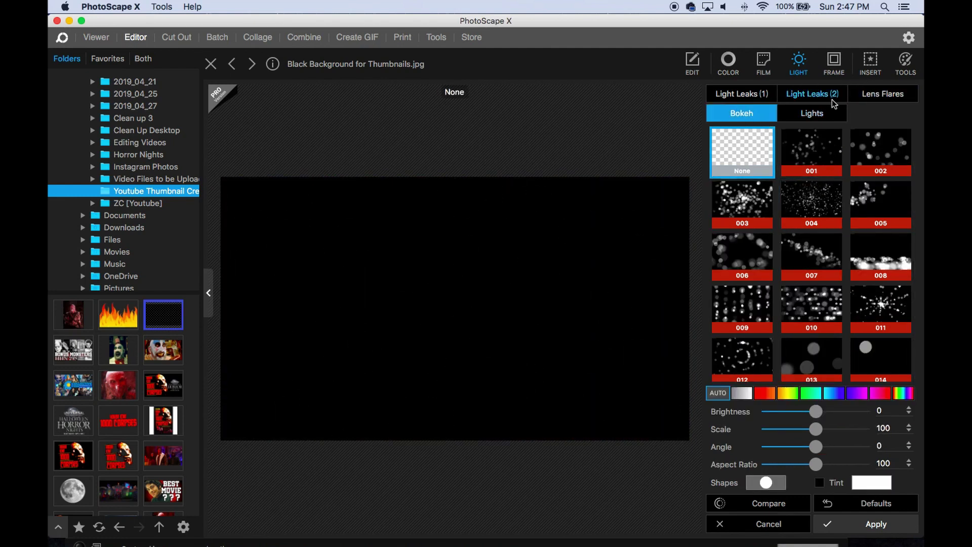
pyautogui.click(812, 113)
pyautogui.click(809, 145)
pyautogui.moveTo(337, 241); pyautogui.dragTo(211, 145)
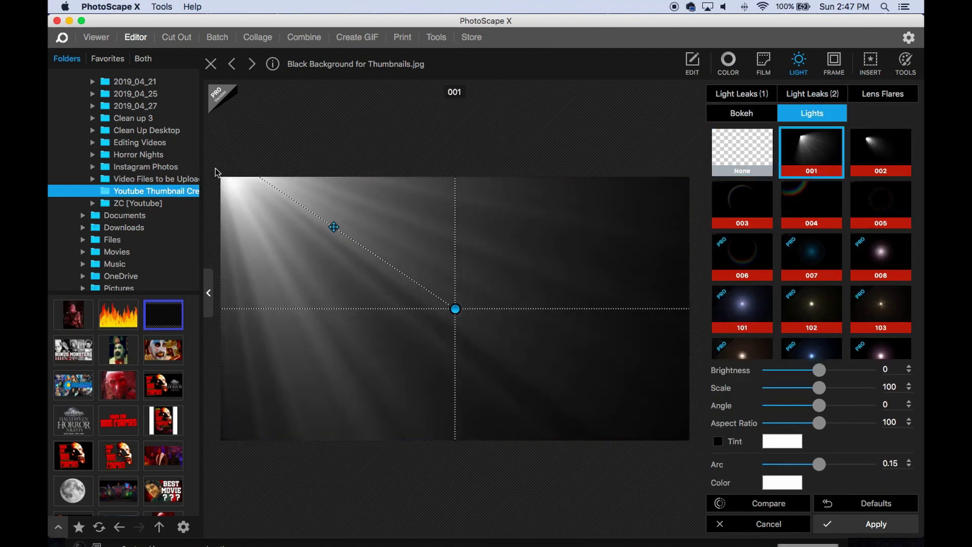
pyautogui.click(784, 484)
pyautogui.click(727, 227)
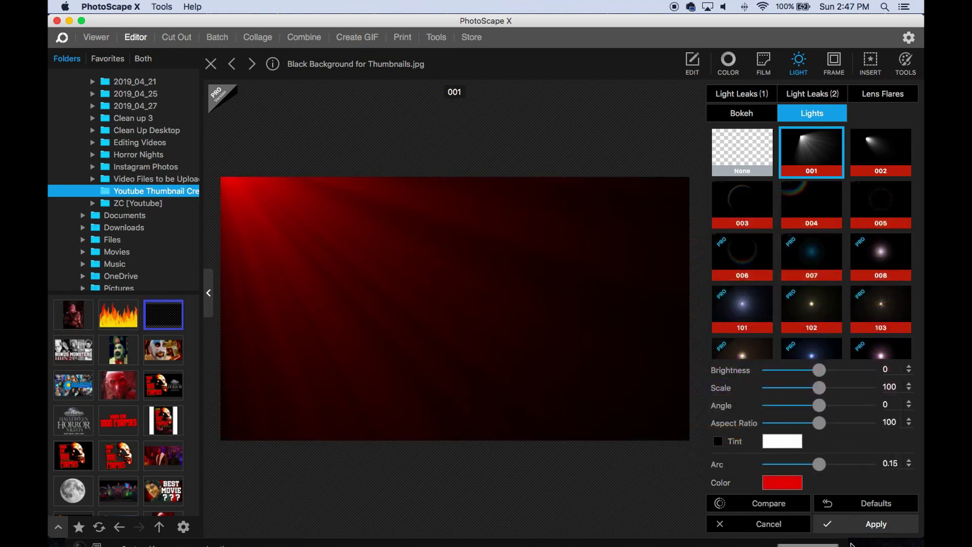
pyautogui.click(836, 522)
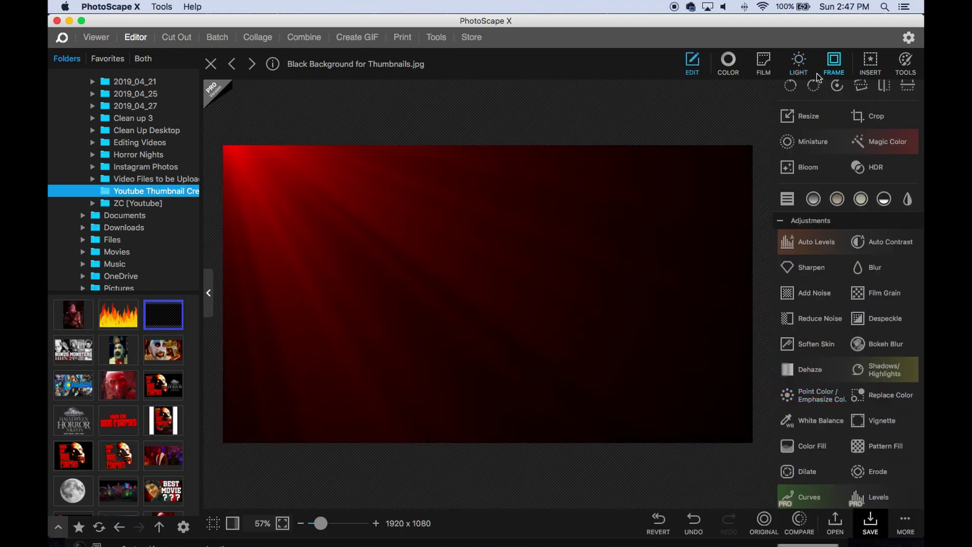
# Step: Apply the Old Photos effect A005 at amount 93 without Soft Light, and undo it together with the red light effect
pyautogui.click(761, 61)
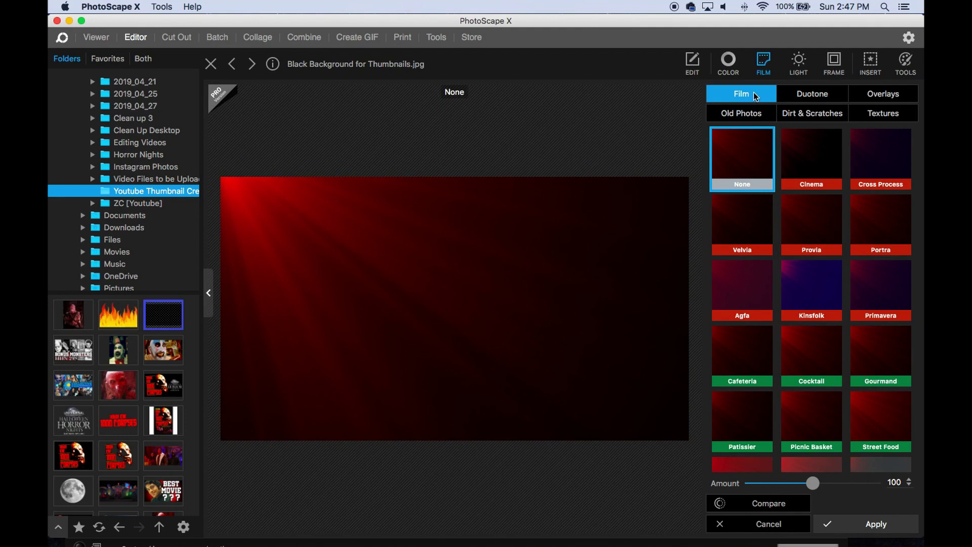
pyautogui.click(737, 113)
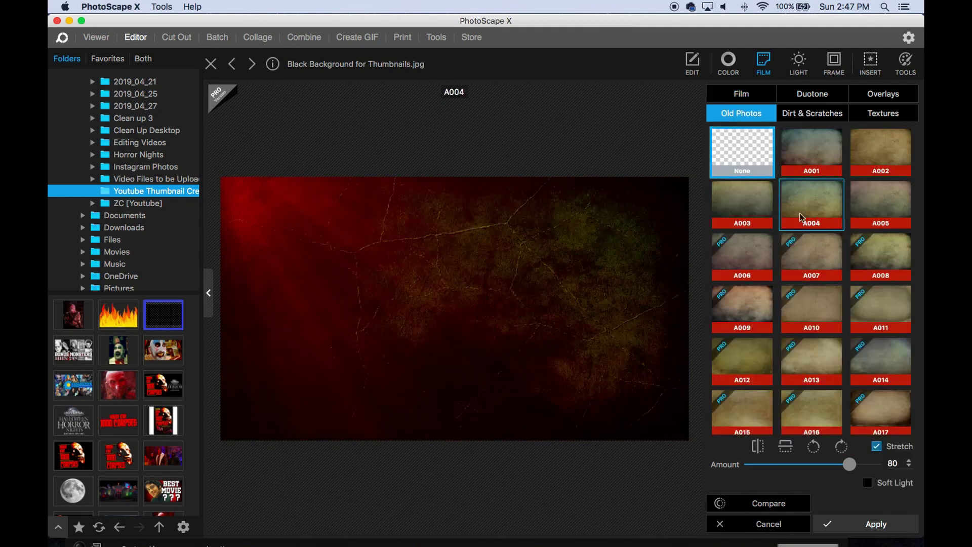
pyautogui.click(894, 213)
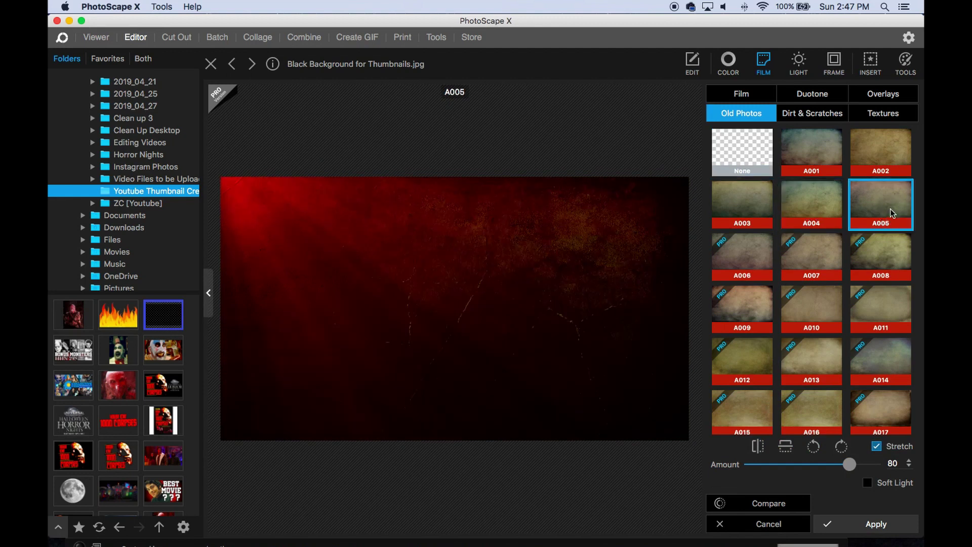
pyautogui.click(867, 482)
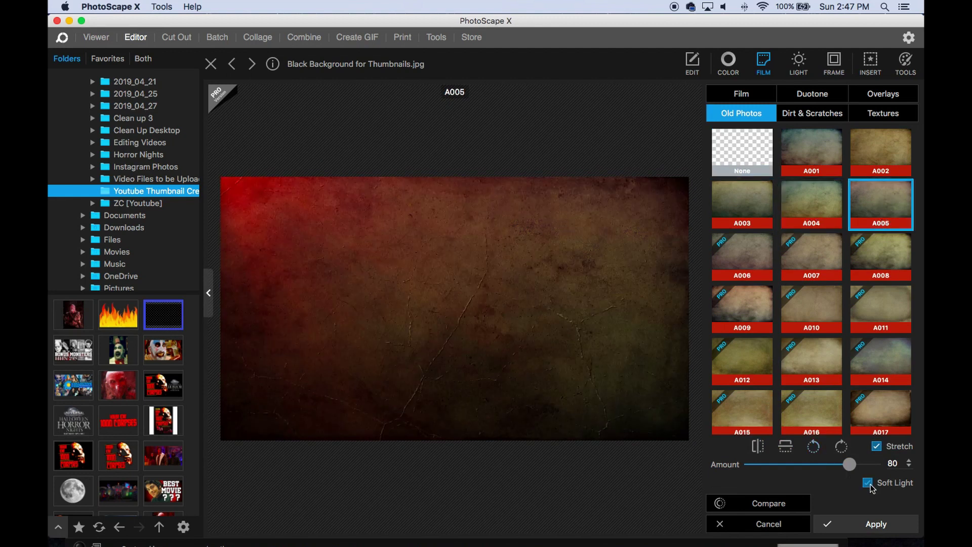
pyautogui.click(867, 482)
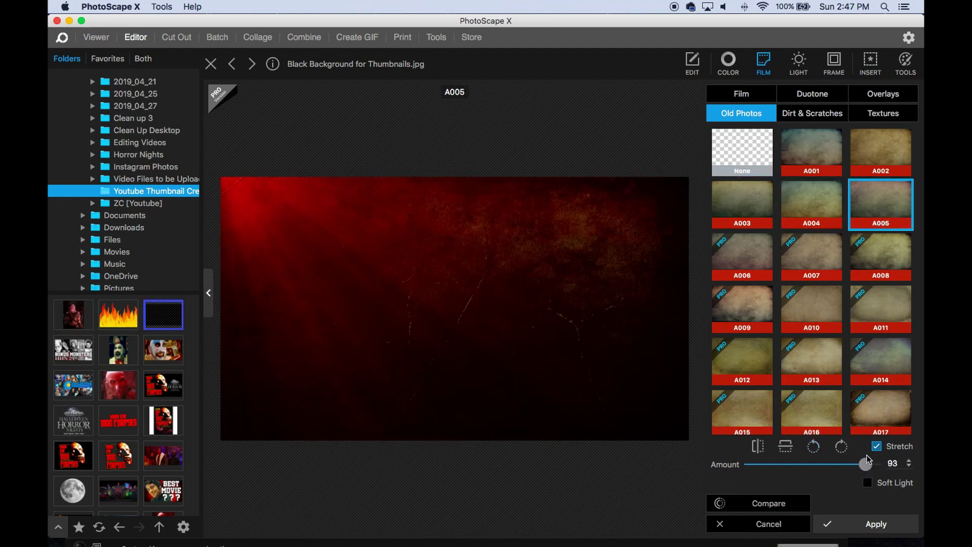
pyautogui.click(871, 523)
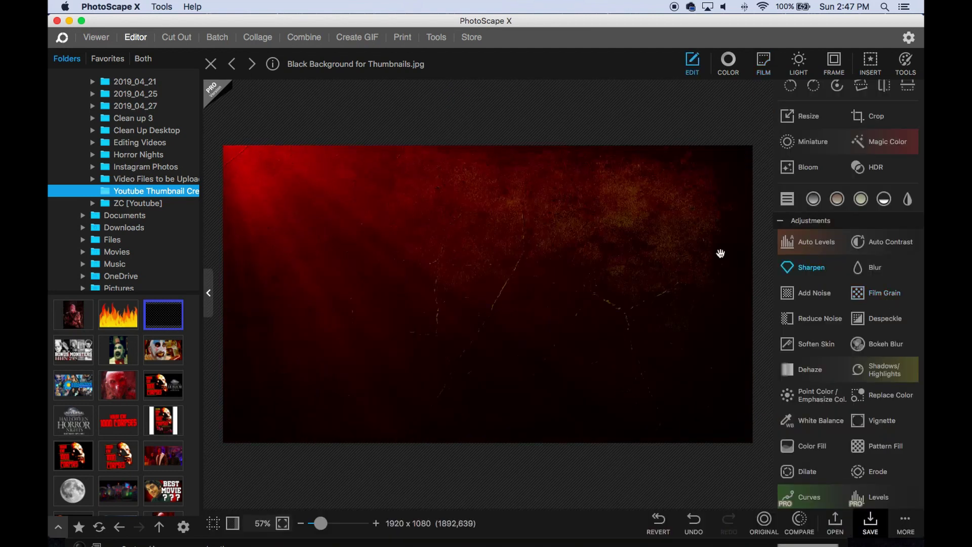
pyautogui.click(693, 521)
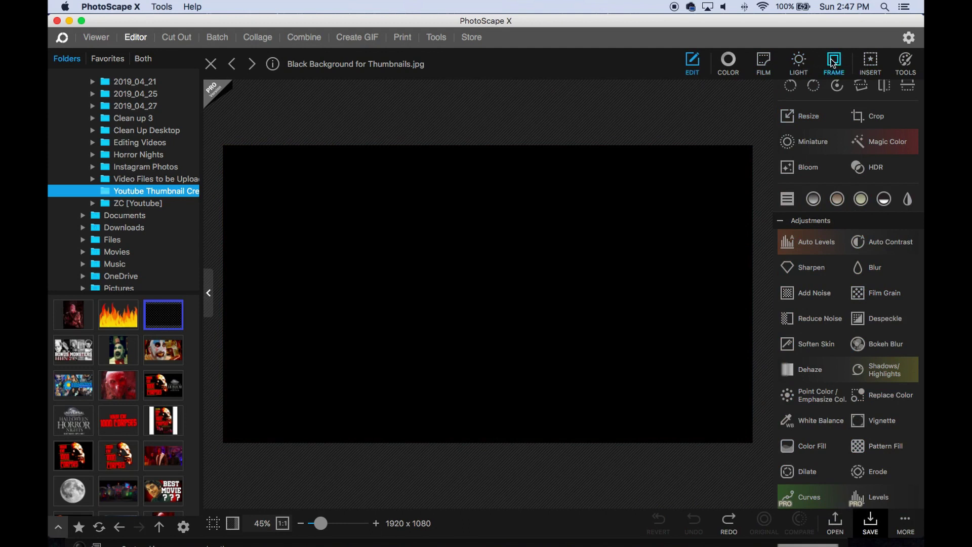
# Step: Insert the flames PNG from the Youtube Thumbnail Create folder and place it in the lower-right corner of the black background
pyautogui.click(870, 60)
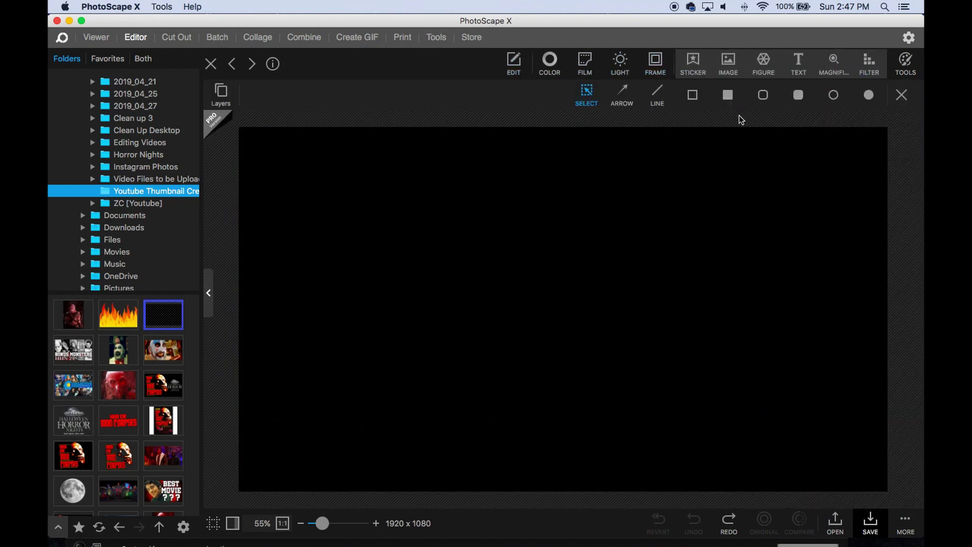
pyautogui.click(513, 64)
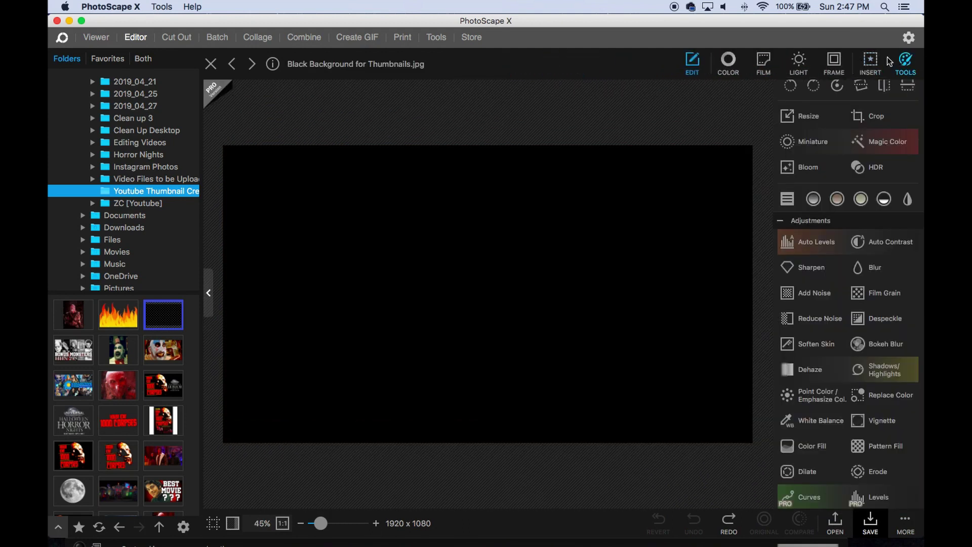
pyautogui.click(871, 60)
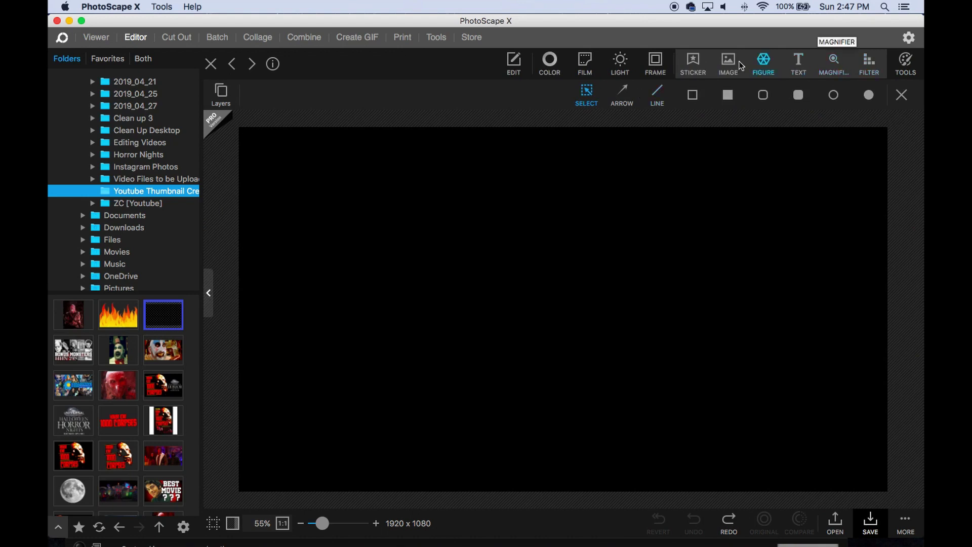
pyautogui.click(729, 63)
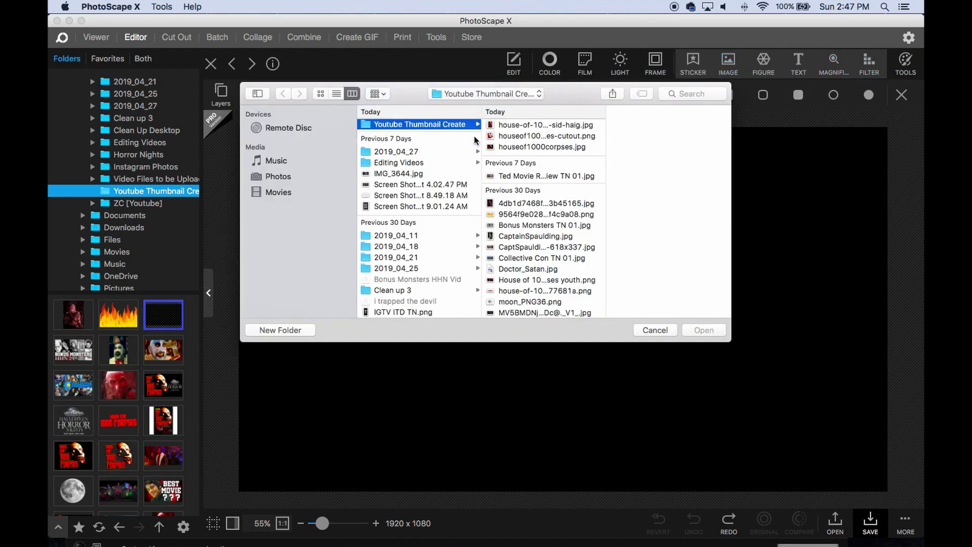
pyautogui.click(547, 124)
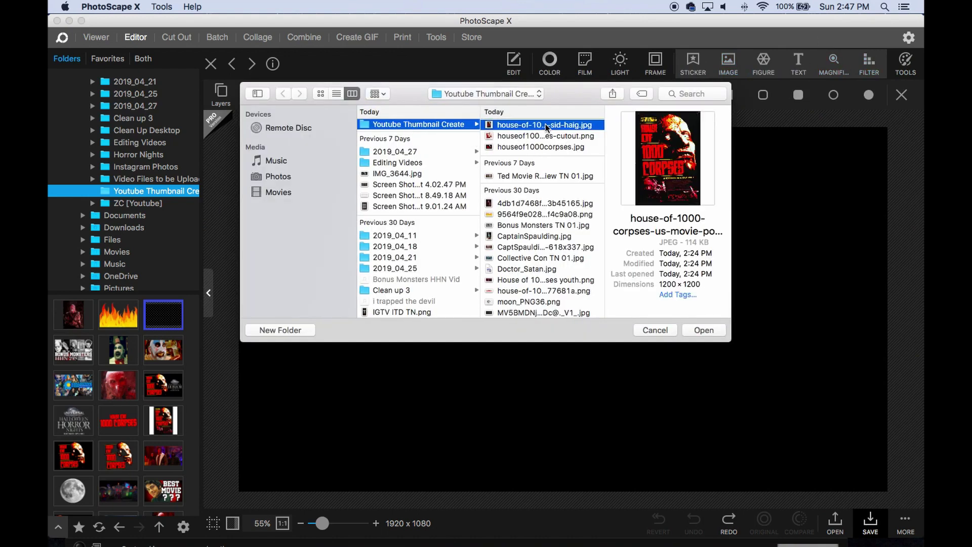
pyautogui.press('Down')
pyautogui.press('Down')
pyautogui.press('Down')
pyautogui.press('Down')
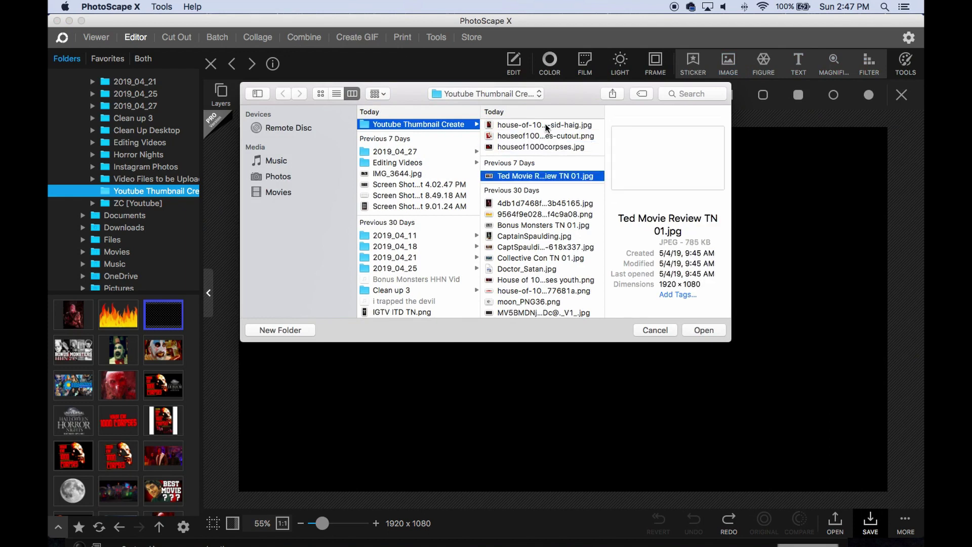
pyautogui.press('Down')
pyautogui.press('Down')
pyautogui.press('Up')
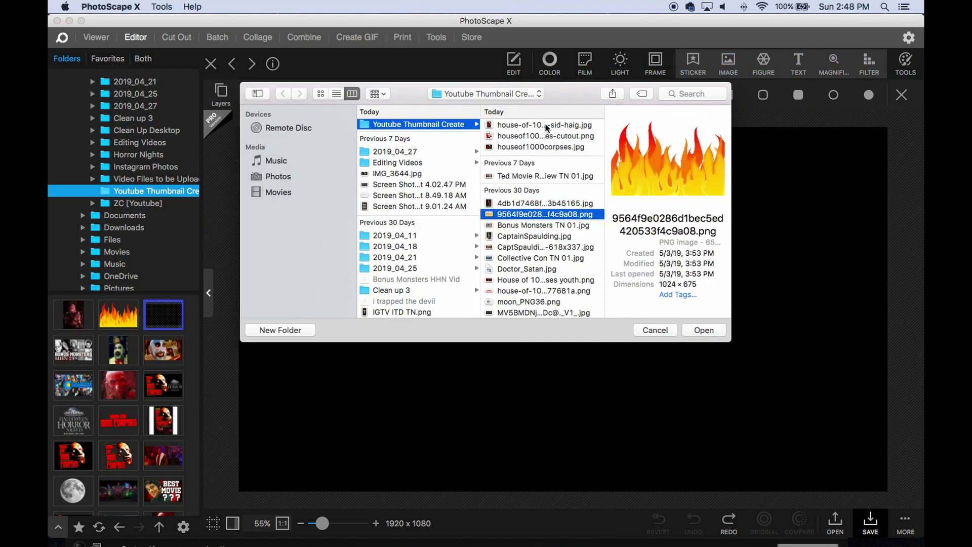
pyautogui.click(703, 330)
pyautogui.moveTo(571, 355); pyautogui.dragTo(719, 417)
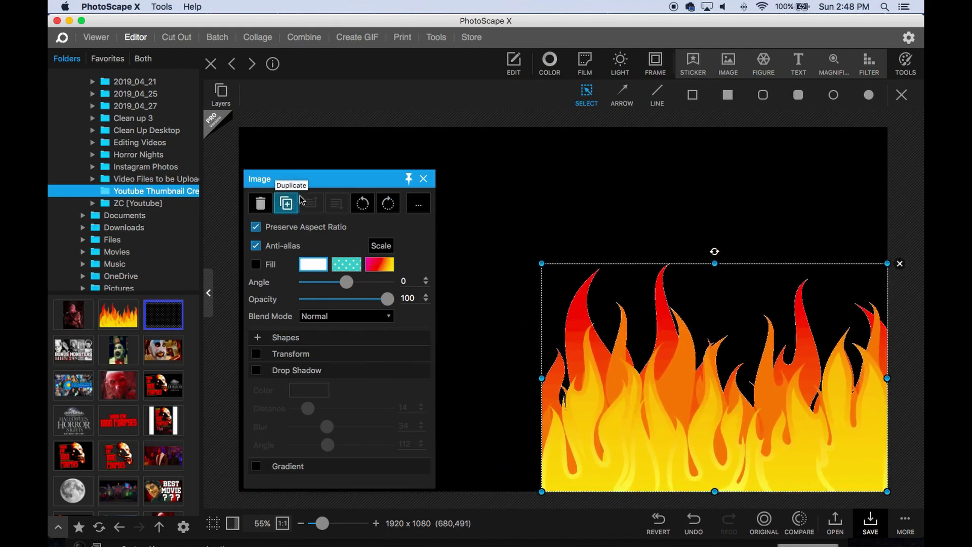
# Step: Duplicate the flames, send the copy behind the original, and place it along the canvas's lower-left side, slightly overlapping the original
pyautogui.click(284, 204)
pyautogui.moveTo(668, 403); pyautogui.dragTo(322, 403)
pyautogui.moveTo(324, 402); pyautogui.dragTo(333, 401)
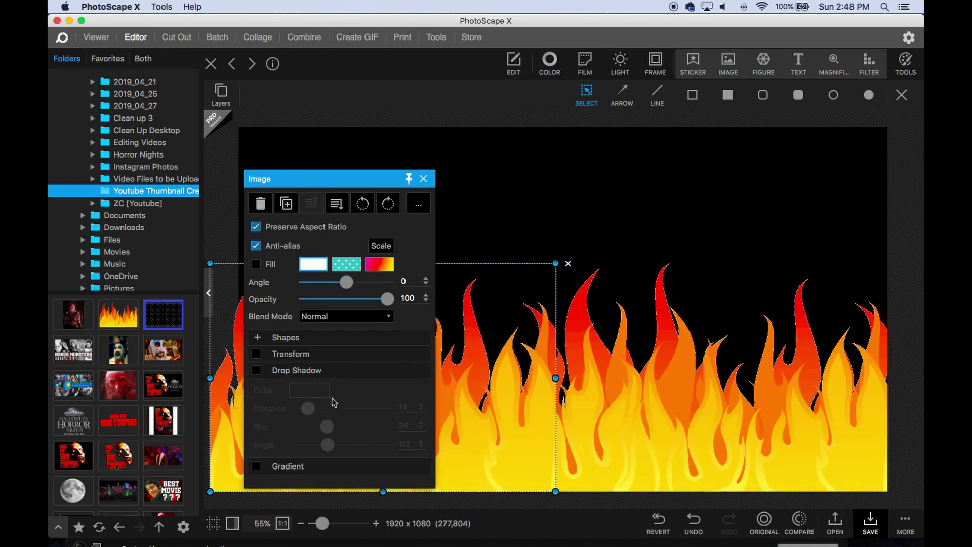
pyautogui.moveTo(334, 178); pyautogui.dragTo(224, 141)
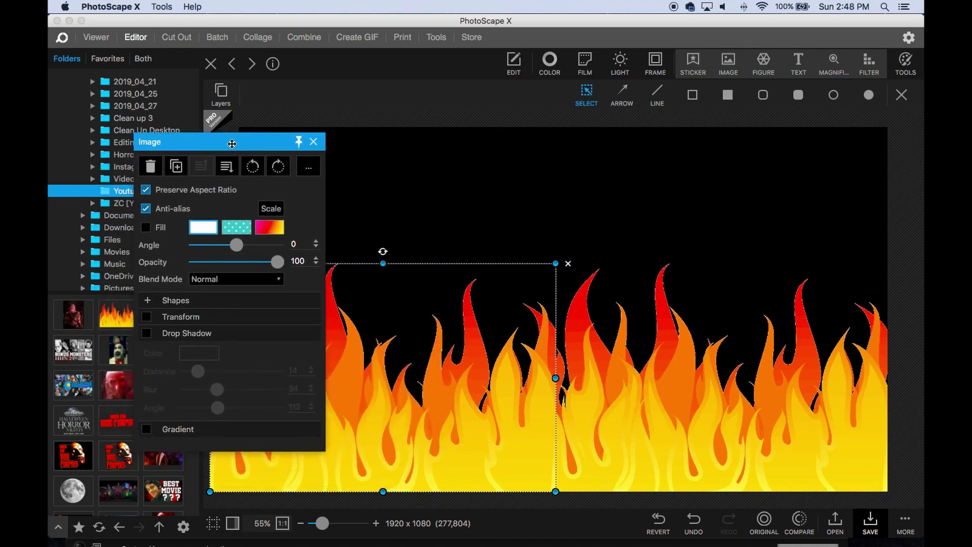
pyautogui.click(226, 166)
pyautogui.moveTo(442, 438); pyautogui.dragTo(457, 440)
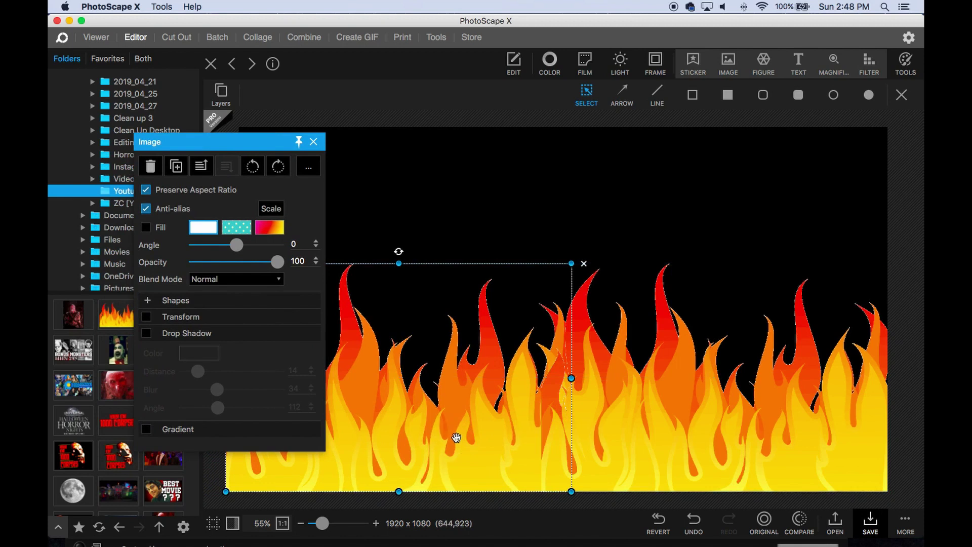
pyautogui.click(314, 144)
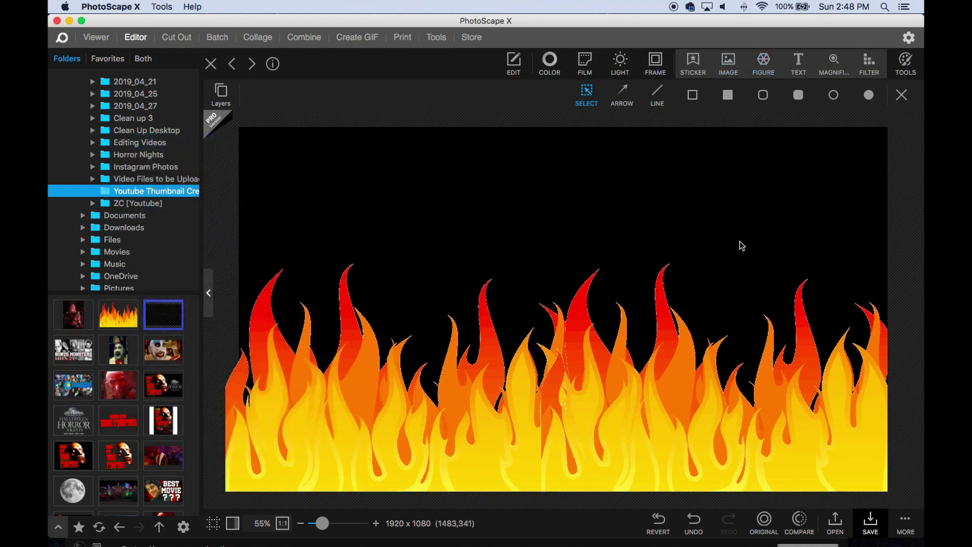
# Step: Shift both flame images lower past the canvas's bottom edge, trying opacity 45 on the right one before restoring it to 100
pyautogui.moveTo(774, 445); pyautogui.dragTo(718, 432)
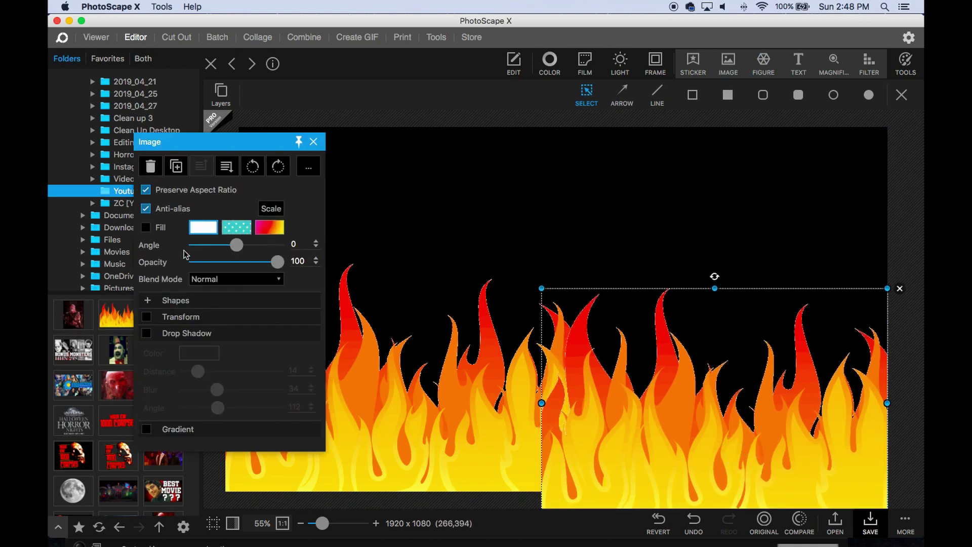
pyautogui.moveTo(276, 263); pyautogui.dragTo(228, 262)
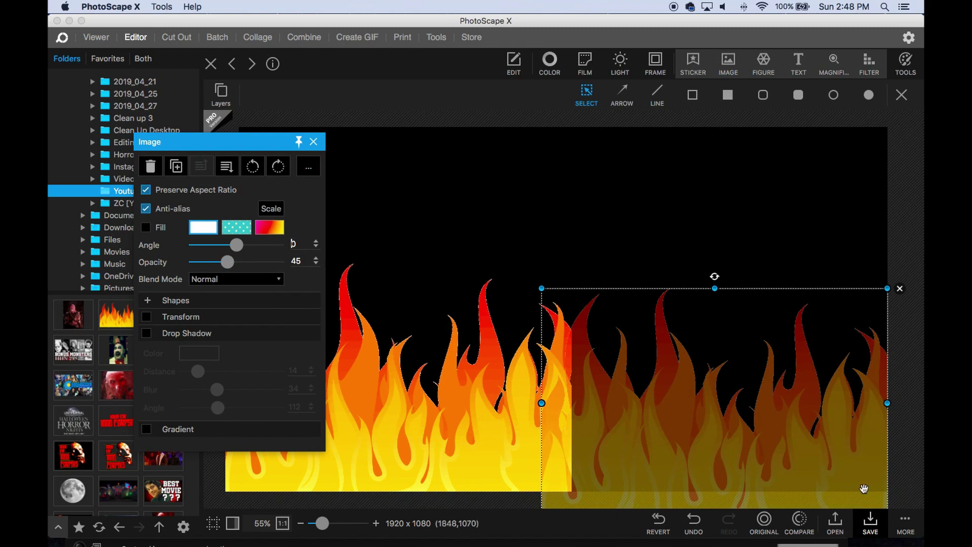
pyautogui.moveTo(716, 422); pyautogui.dragTo(716, 438)
pyautogui.moveTo(439, 397); pyautogui.dragTo(441, 416)
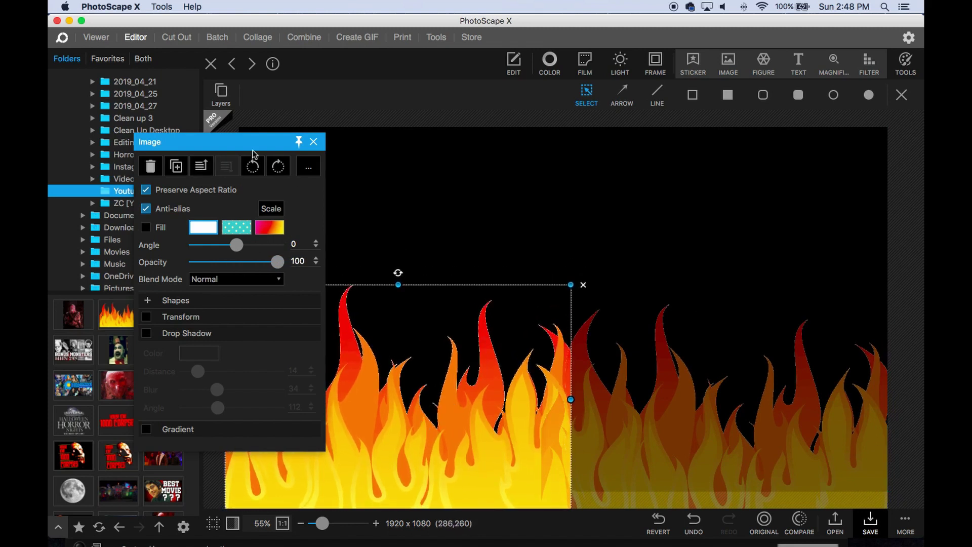
pyautogui.click(875, 394)
pyautogui.moveTo(227, 262); pyautogui.dragTo(304, 257)
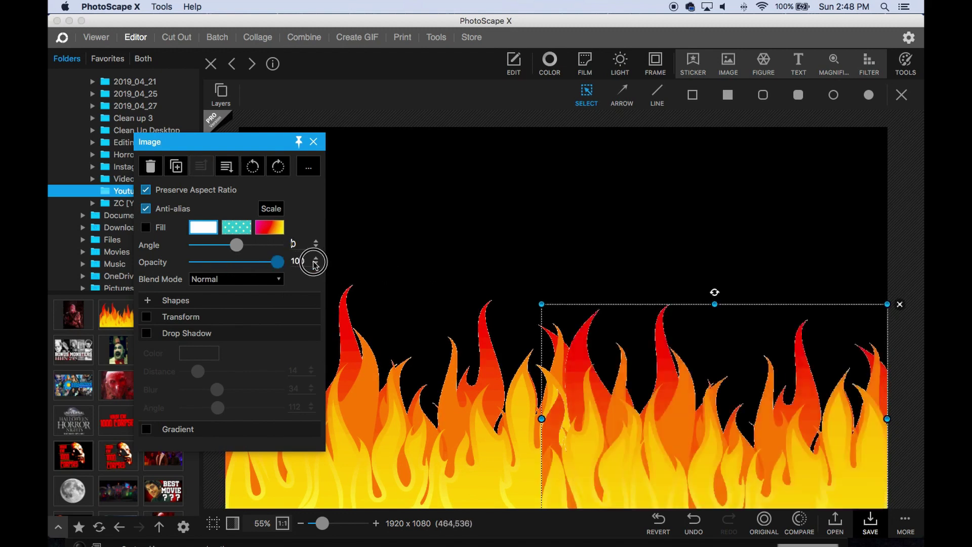
pyautogui.click(313, 141)
# Step: Insert the red House of 1000 Corpses title PNG from the thumbnail folder
pyautogui.click(734, 69)
pyautogui.click(532, 177)
pyautogui.press('Down')
pyautogui.press('Down')
pyautogui.press('Down')
pyautogui.press('Down')
pyautogui.press('Down')
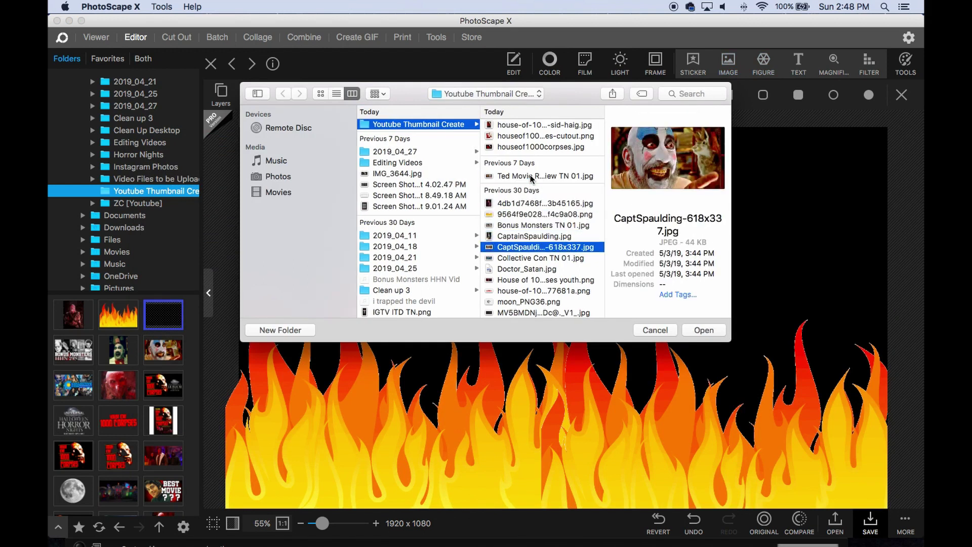
pyautogui.press('Down')
pyautogui.press('Down')
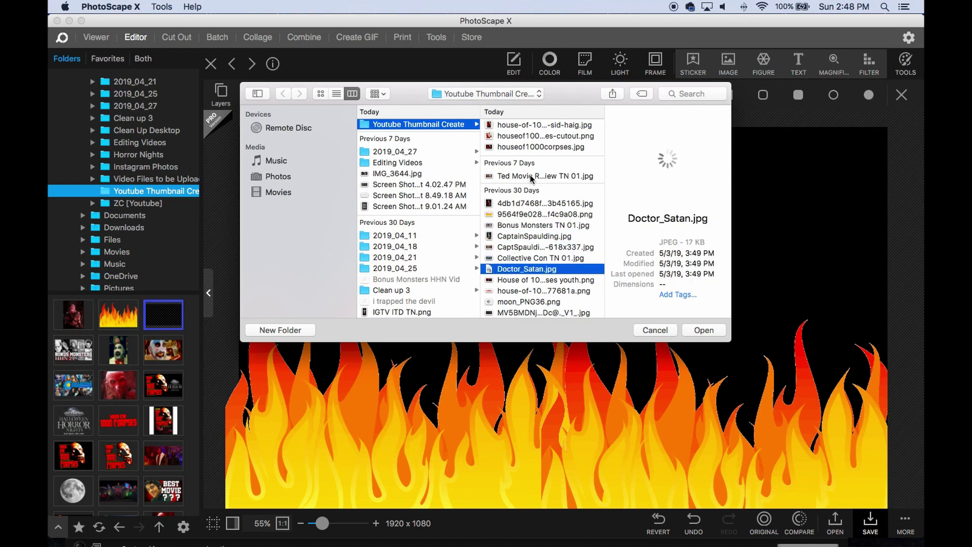
pyautogui.press('Down')
pyautogui.press('Down')
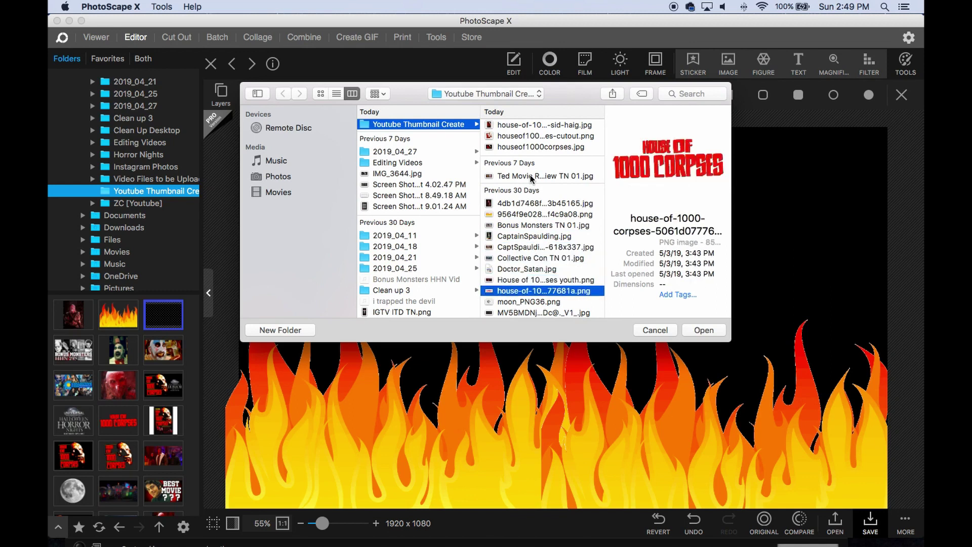
pyautogui.click(703, 329)
# Step: Move the title to the canvas's upper-left area and enlarge it to span about 70% of the canvas width above the flames
pyautogui.moveTo(562, 289); pyautogui.dragTo(521, 170)
pyautogui.moveTo(252, 148); pyautogui.dragTo(131, 182)
pyautogui.moveTo(629, 210); pyautogui.dragTo(494, 214)
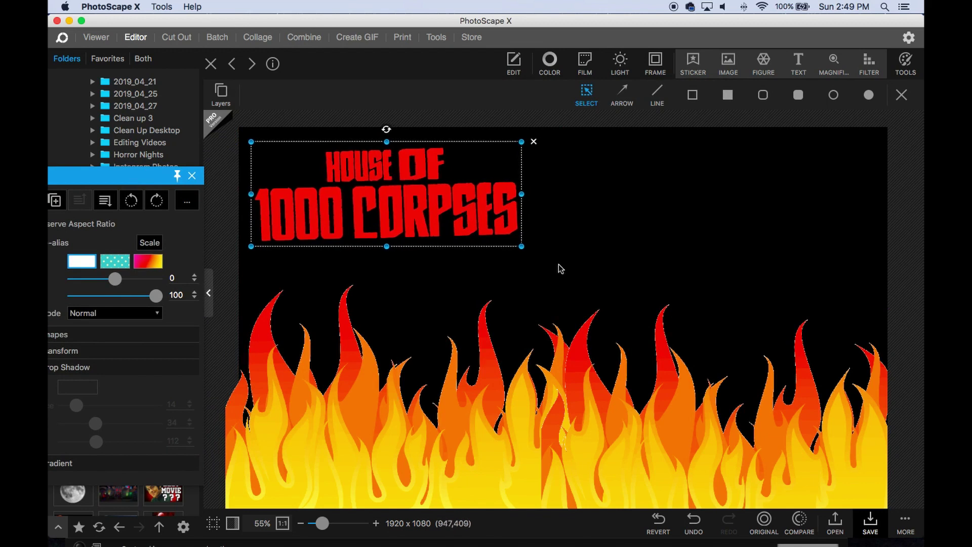
pyautogui.moveTo(520, 248); pyautogui.dragTo(705, 336)
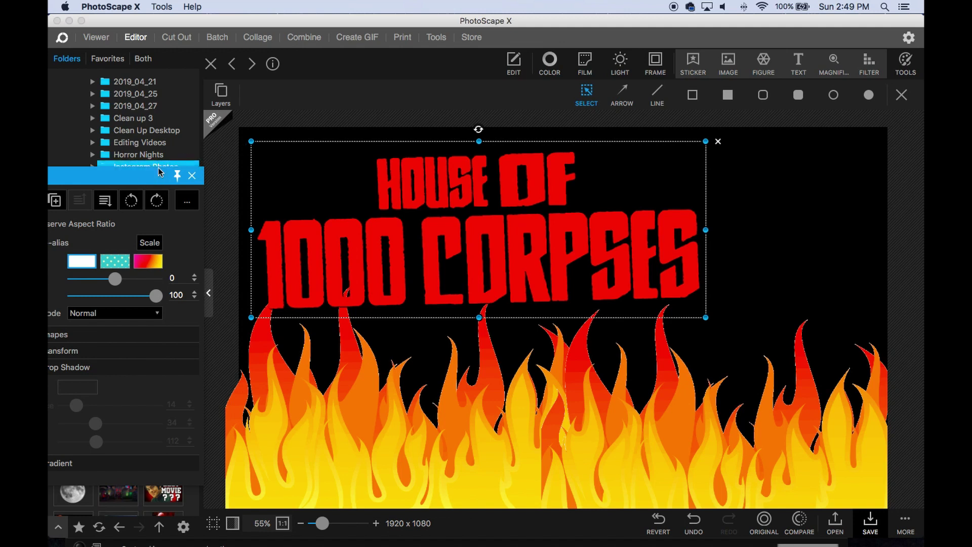
# Step: Add a drop shadow with distance 16 to the title
pyautogui.moveTo(155, 177); pyautogui.dragTo(250, 134)
pyautogui.click(120, 324)
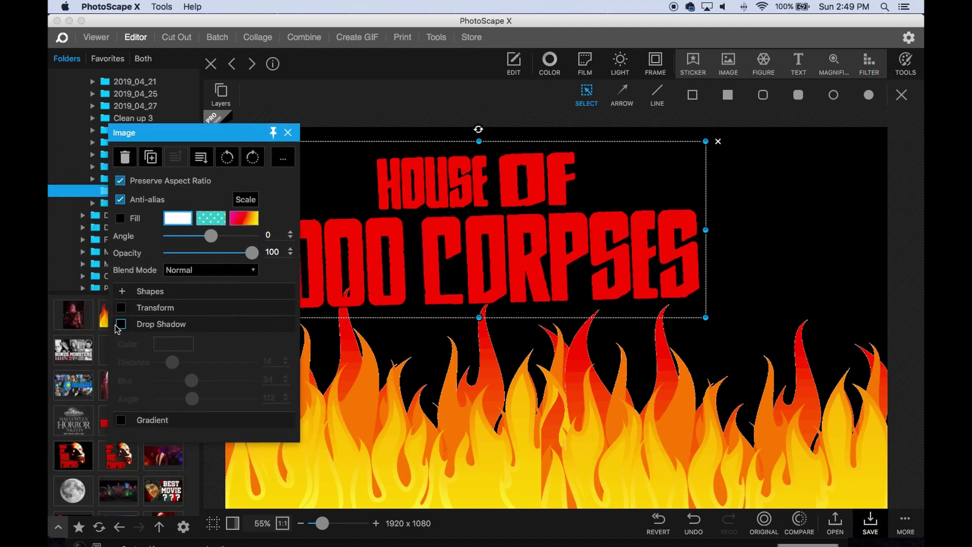
pyautogui.click(171, 363)
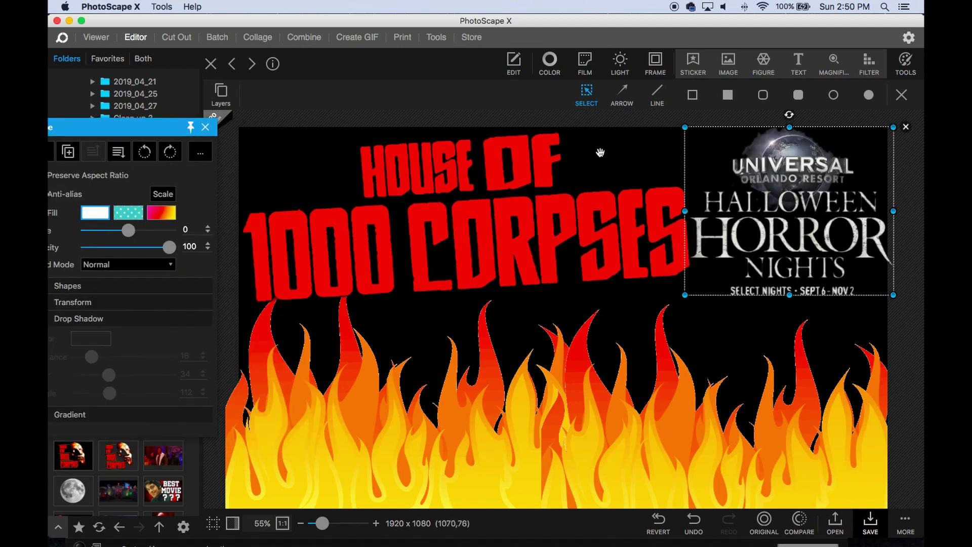
pyautogui.click(626, 174)
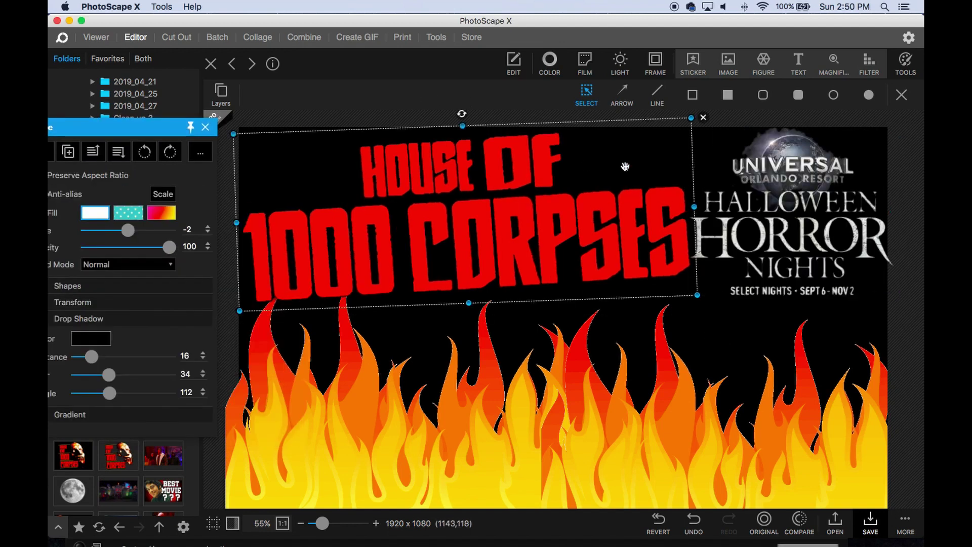
pyautogui.click(205, 131)
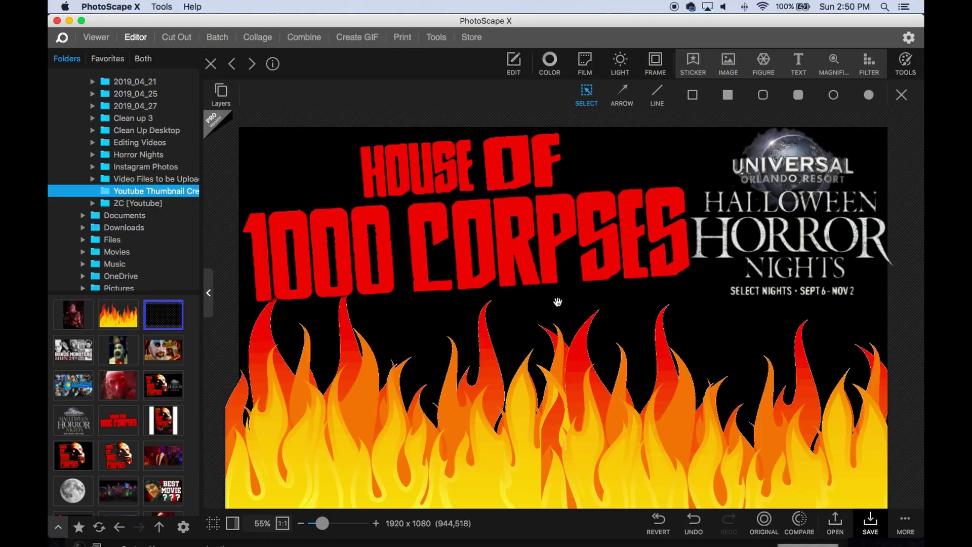
pyautogui.scroll(-4, 553, 304)
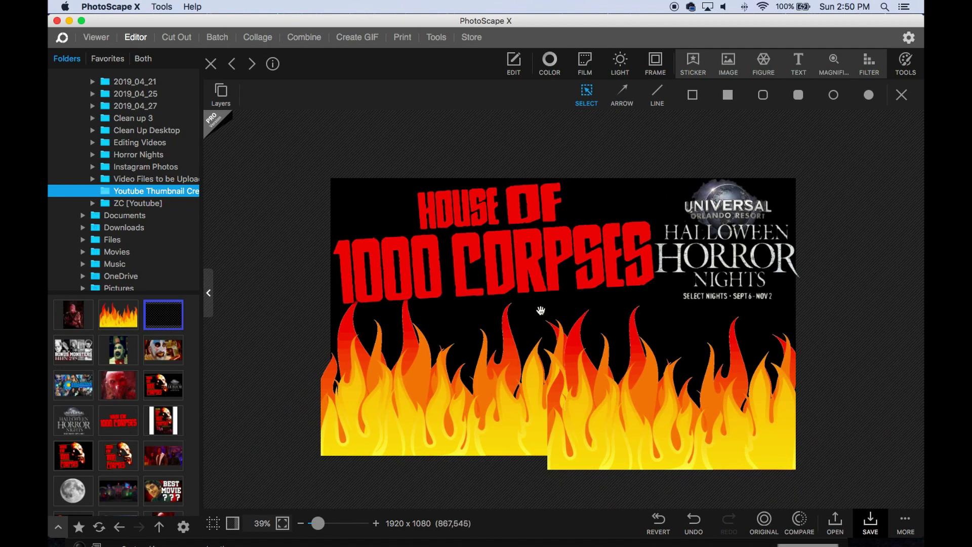
pyautogui.scroll(-2, 541, 309)
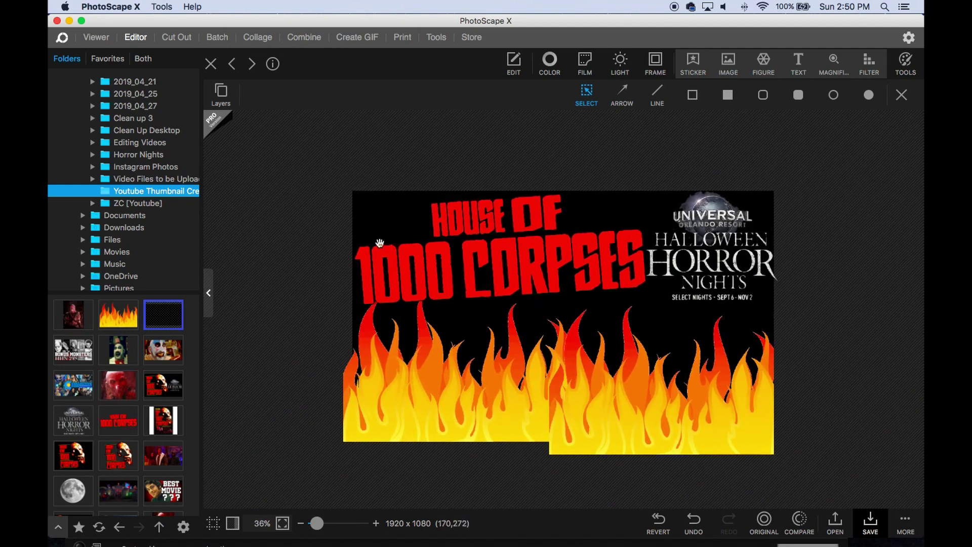
pyautogui.scroll(-3, 527, 283)
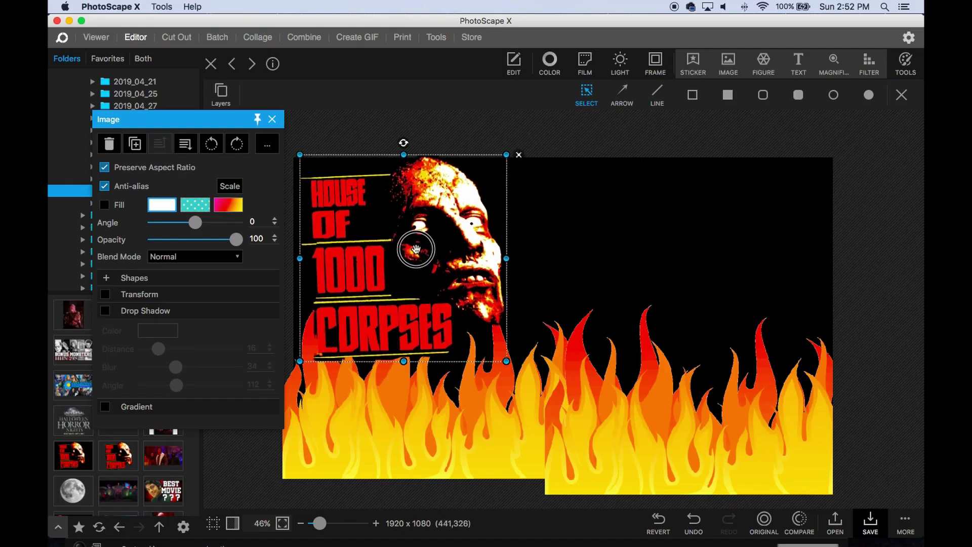
# Step: Enlarge the cut-out face and title artwork to cover the canvas's left half, and give it a drop shadow with a slightly greater distance
pyautogui.moveTo(511, 365); pyautogui.dragTo(577, 442)
pyautogui.click(105, 310)
pyautogui.moveTo(158, 348); pyautogui.dragTo(164, 349)
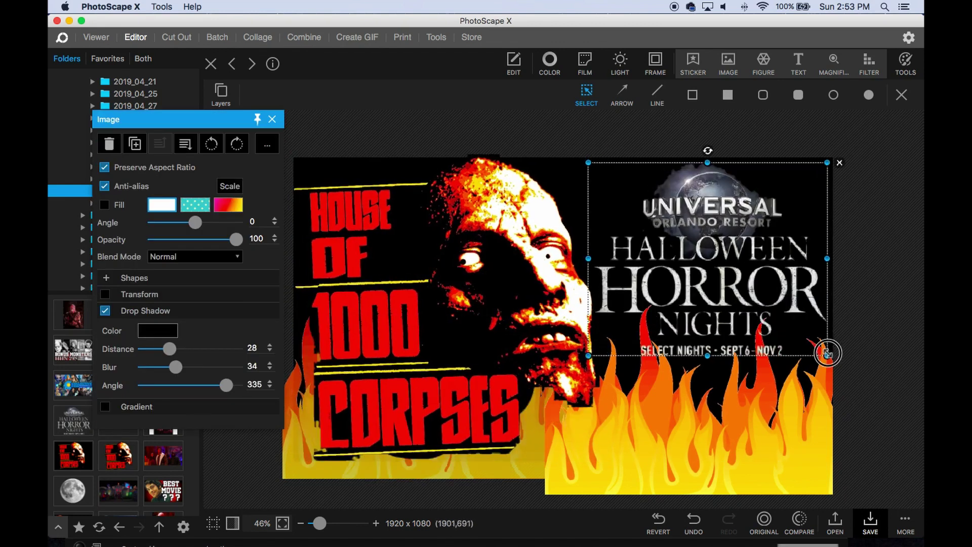
pyautogui.click(449, 113)
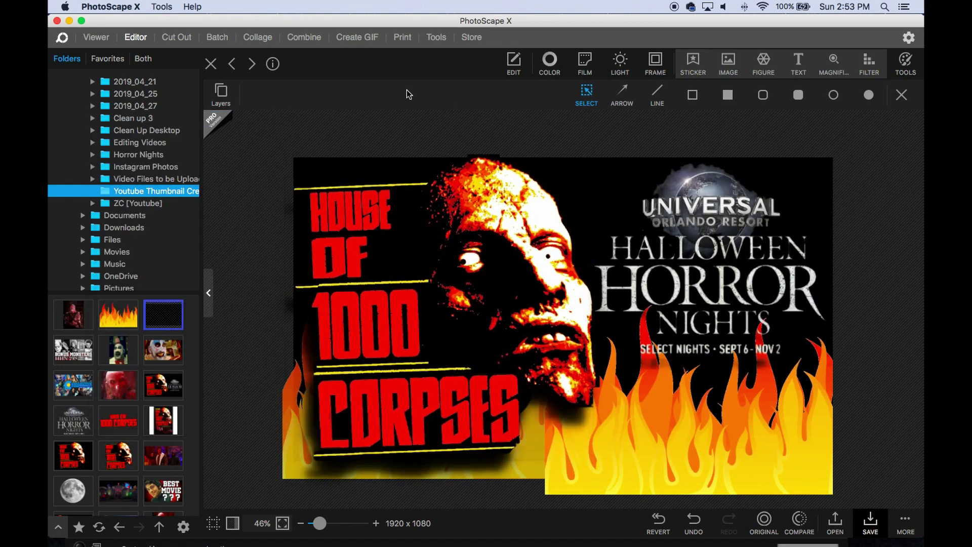
pyautogui.click(824, 356)
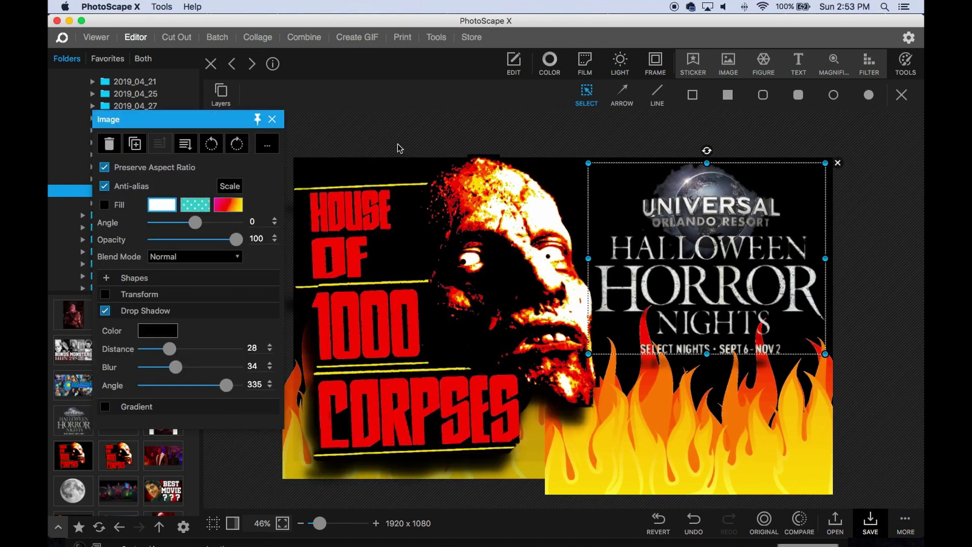
pyautogui.click(442, 110)
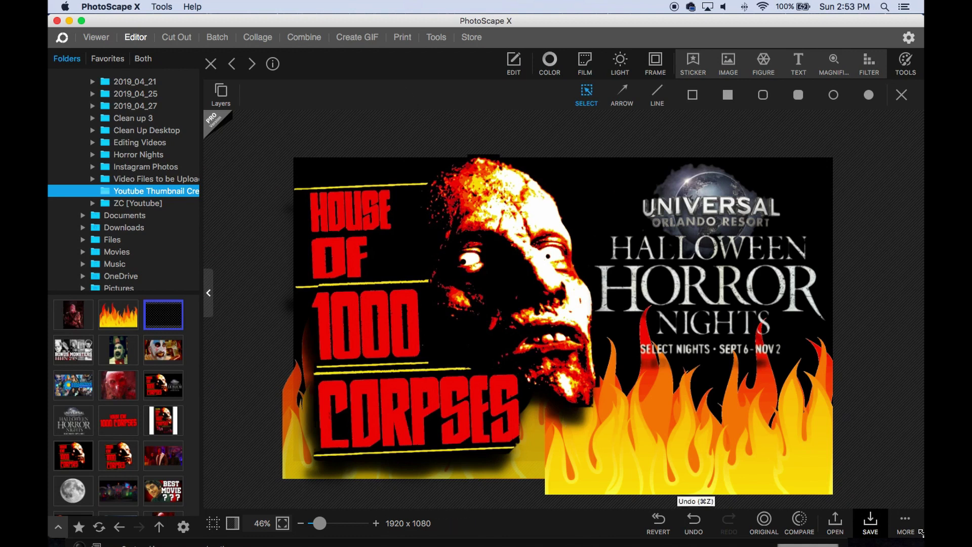
# Step: Save the thumbnail as a new JPEG named HOAT HHN 29 TN 01, excluding objects outside the canvas, and open the saved copy
pyautogui.click(870, 523)
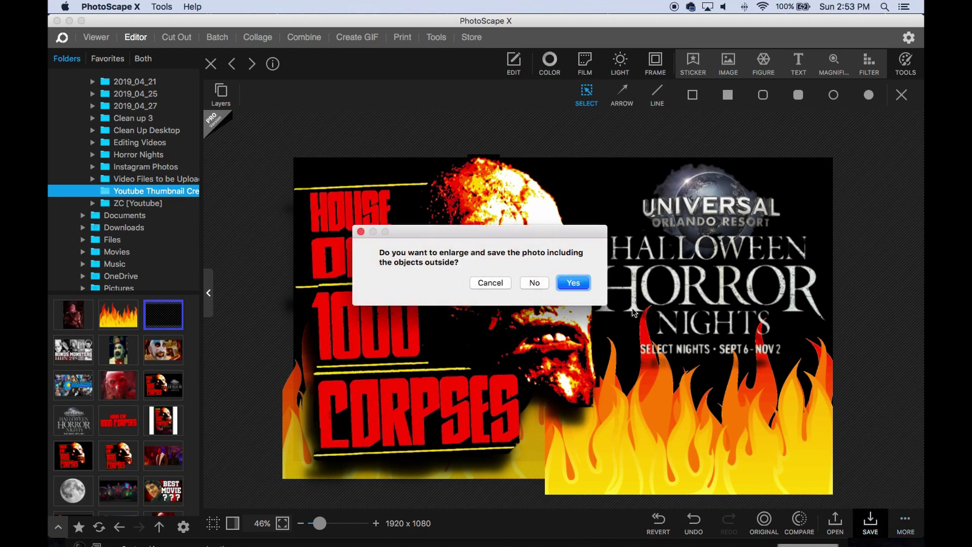
pyautogui.click(533, 283)
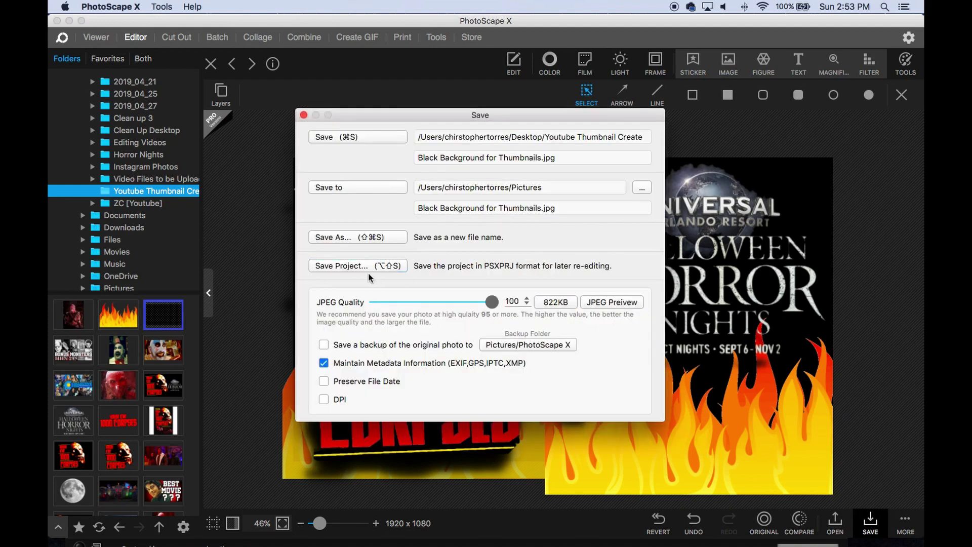
pyautogui.click(343, 238)
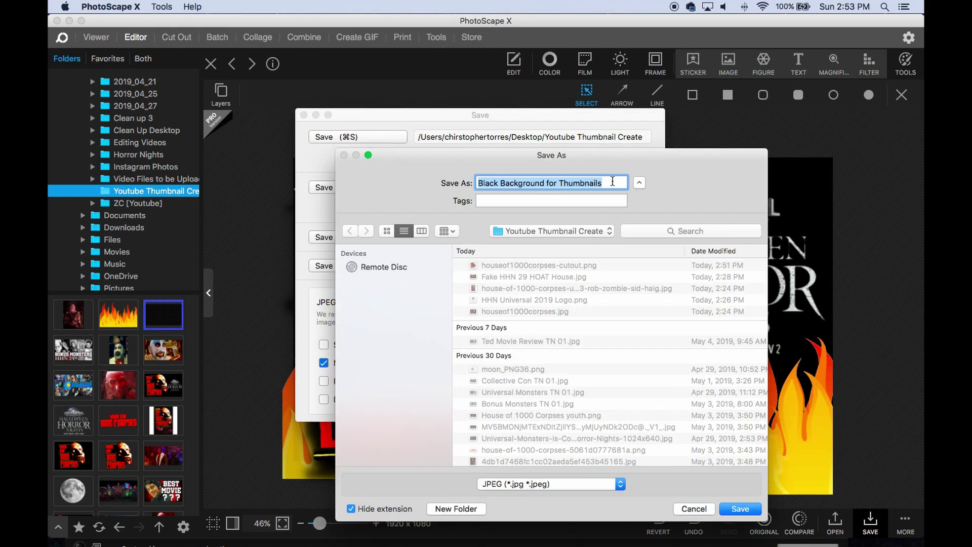
pyautogui.write('HOAT HHN 29 TN 01')
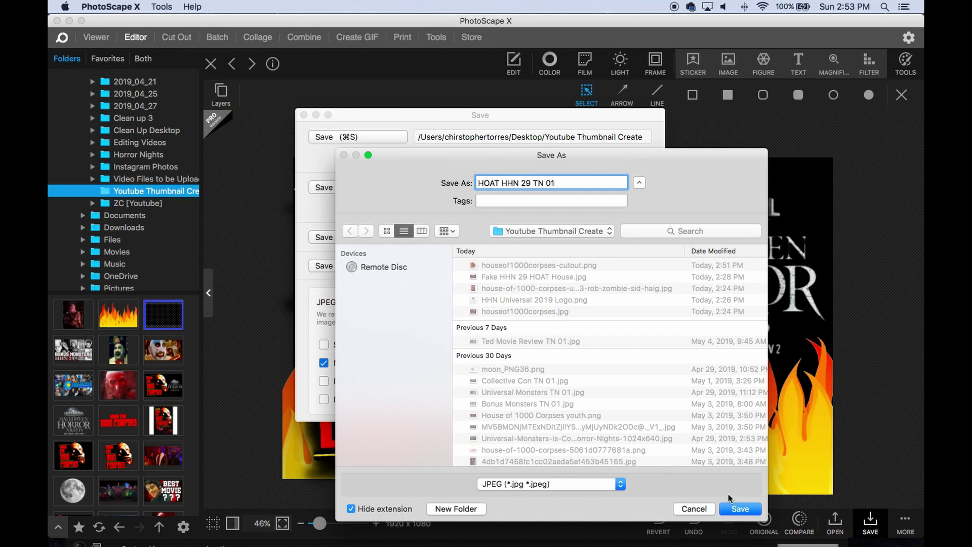
pyautogui.click(740, 508)
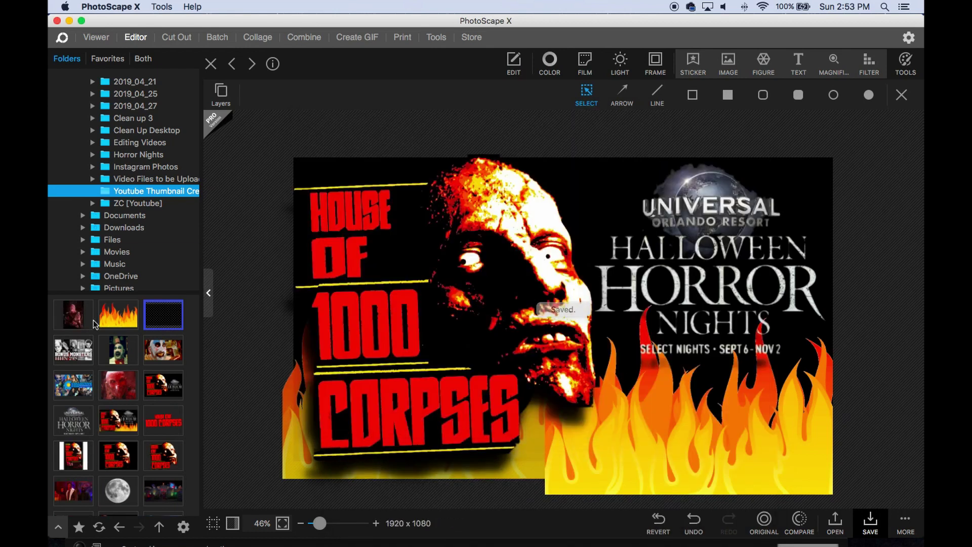
pyautogui.click(118, 420)
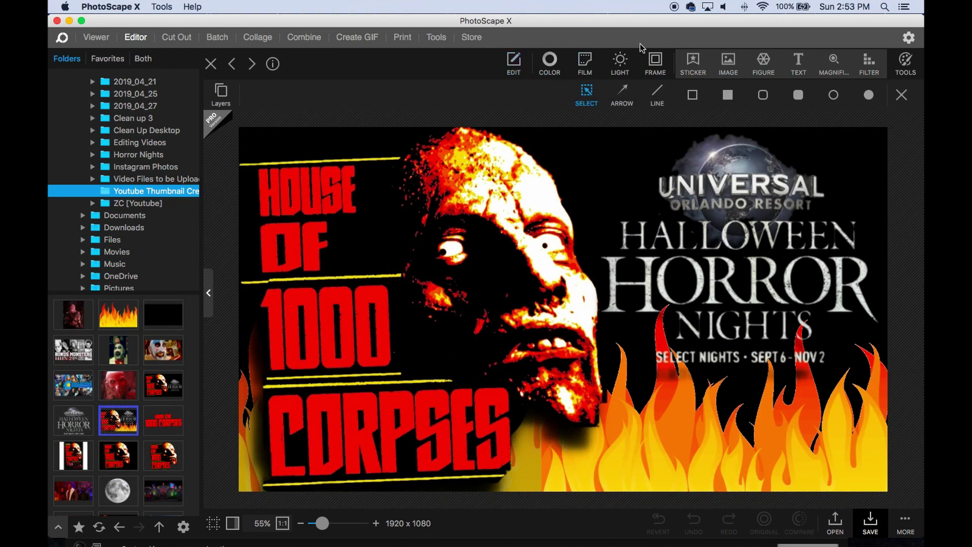
pyautogui.click(594, 63)
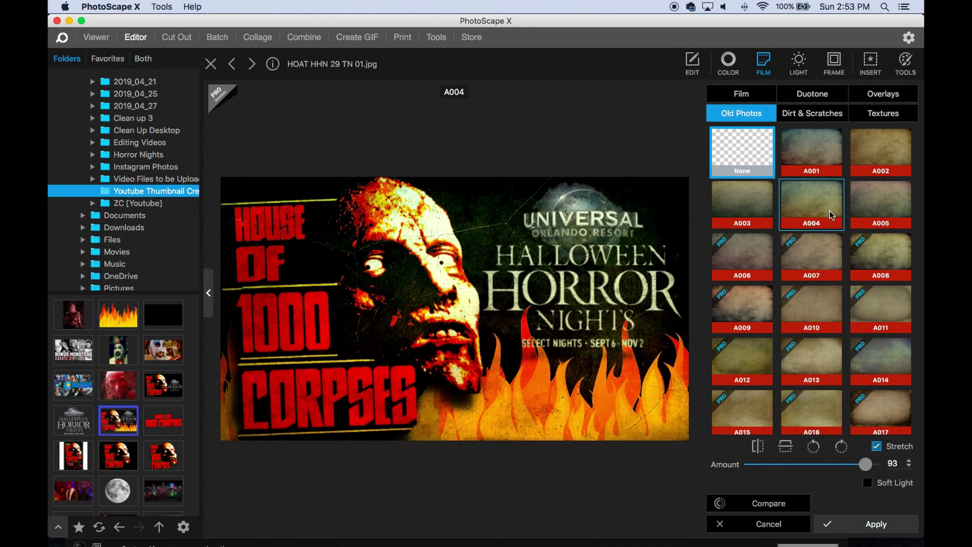
pyautogui.click(692, 63)
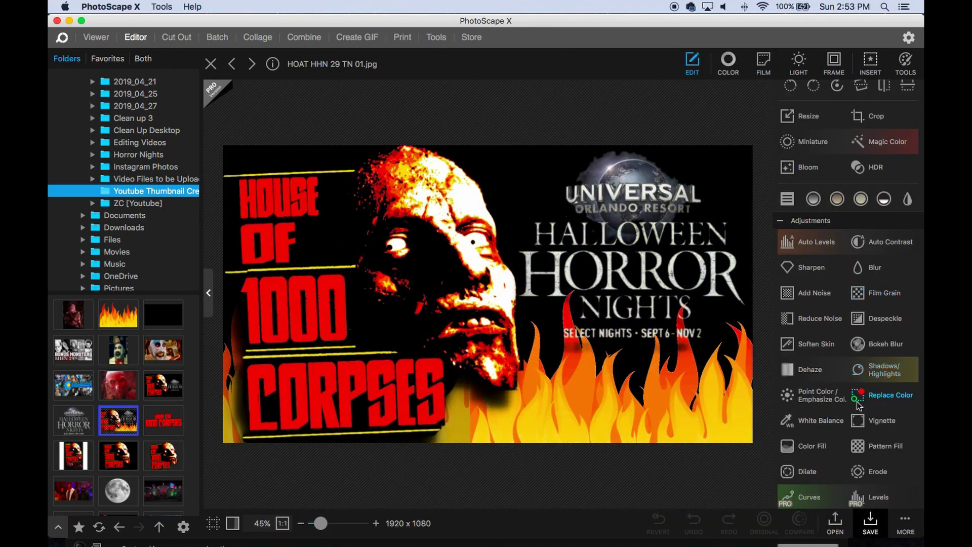
pyautogui.click(874, 422)
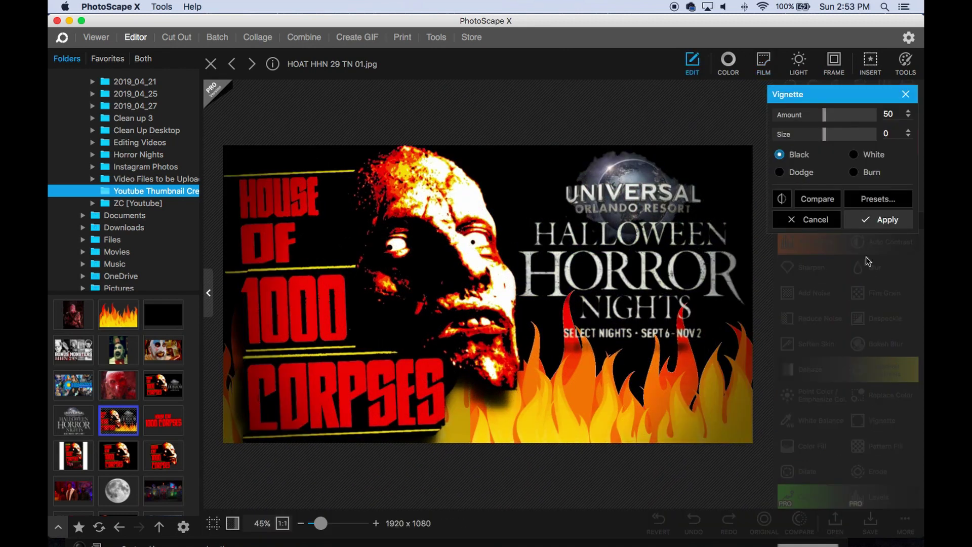
pyautogui.click(810, 219)
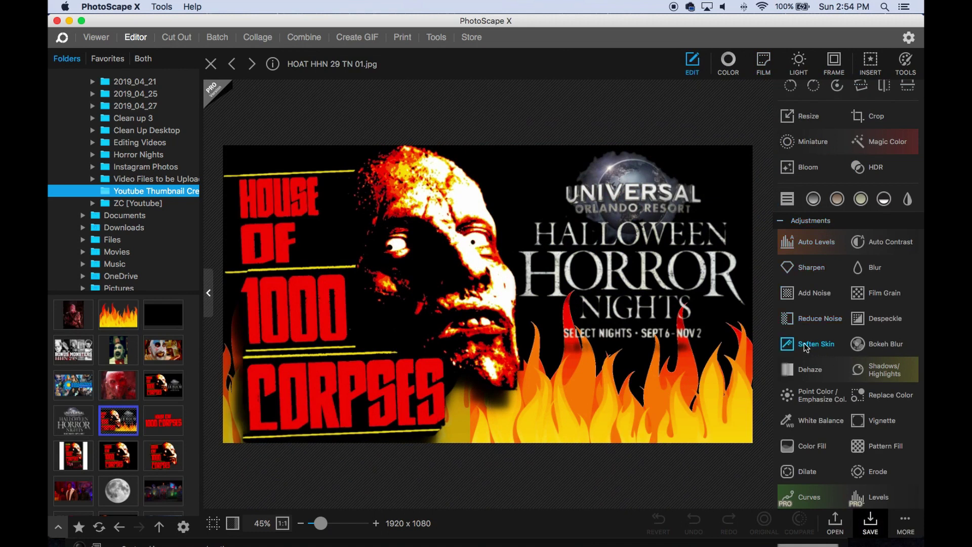
# Step: Add light effect 001 to the thumbnail and colour it dark red
pyautogui.click(796, 62)
pyautogui.click(809, 151)
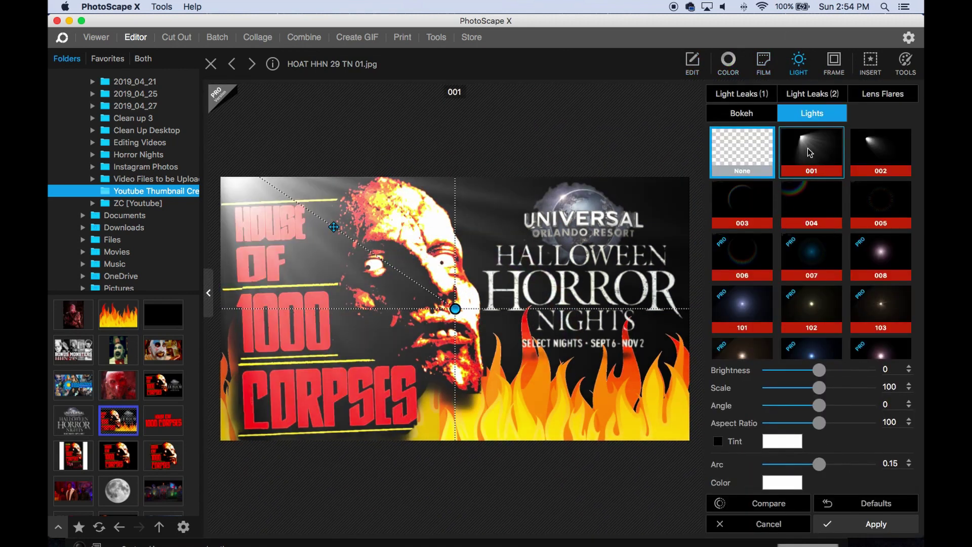
pyautogui.click(789, 484)
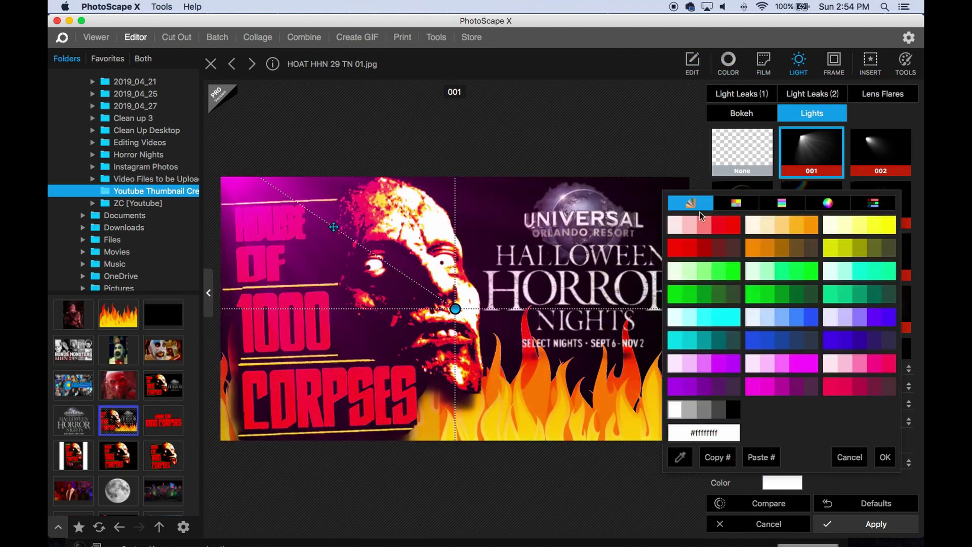
pyautogui.click(684, 248)
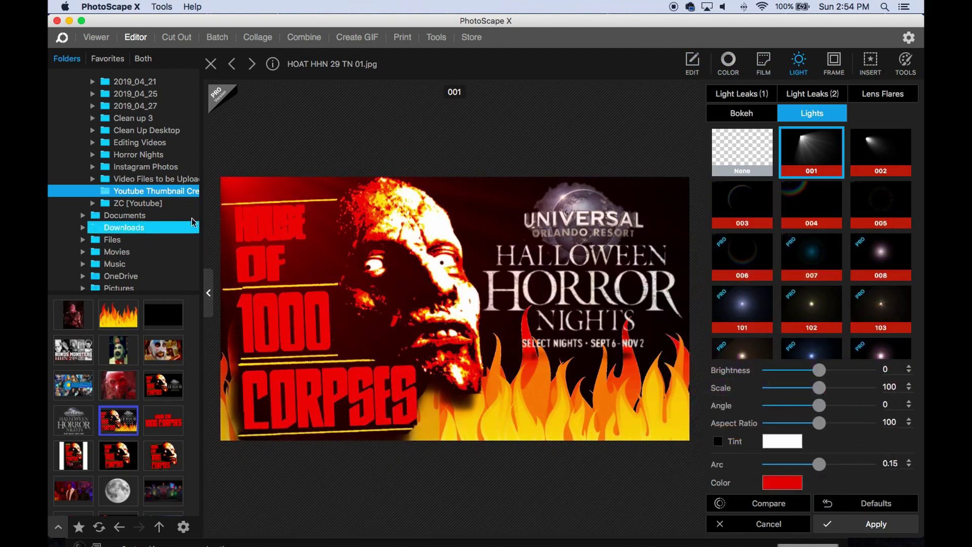
# Step: Shift the red light's source just beyond the image's upper-left corner, set its brightness to -70, and apply the effect
pyautogui.moveTo(333, 226); pyautogui.dragTo(384, 293)
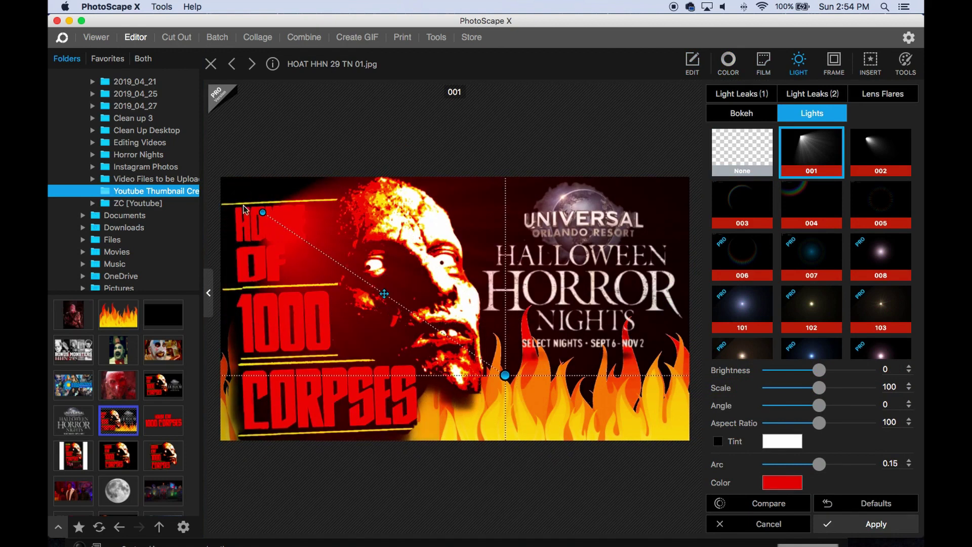
pyautogui.moveTo(261, 210); pyautogui.dragTo(202, 154)
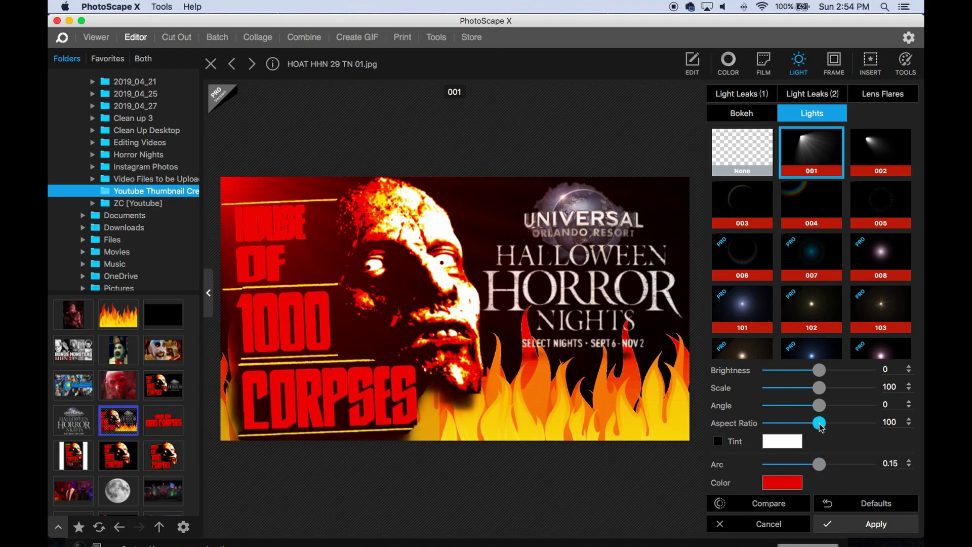
pyautogui.moveTo(821, 371); pyautogui.dragTo(787, 366)
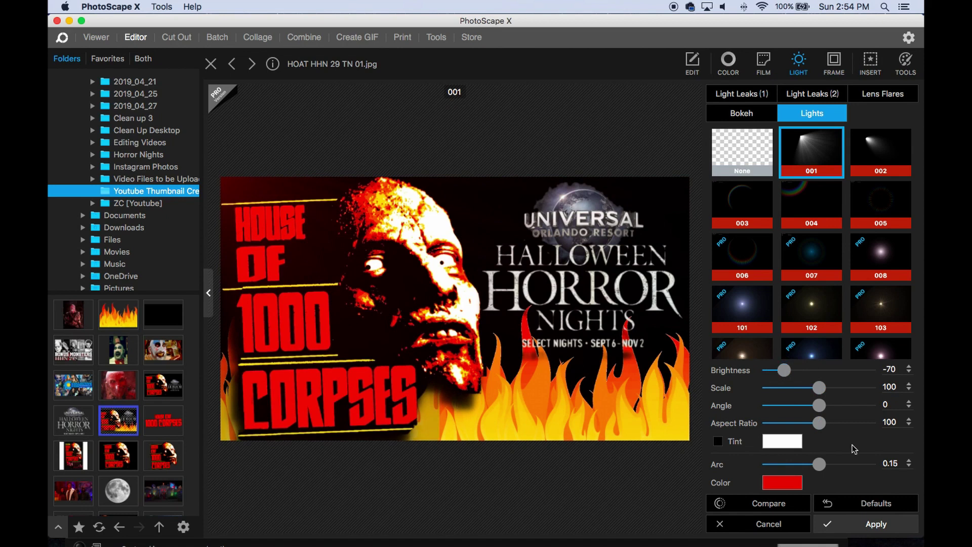
pyautogui.click(826, 523)
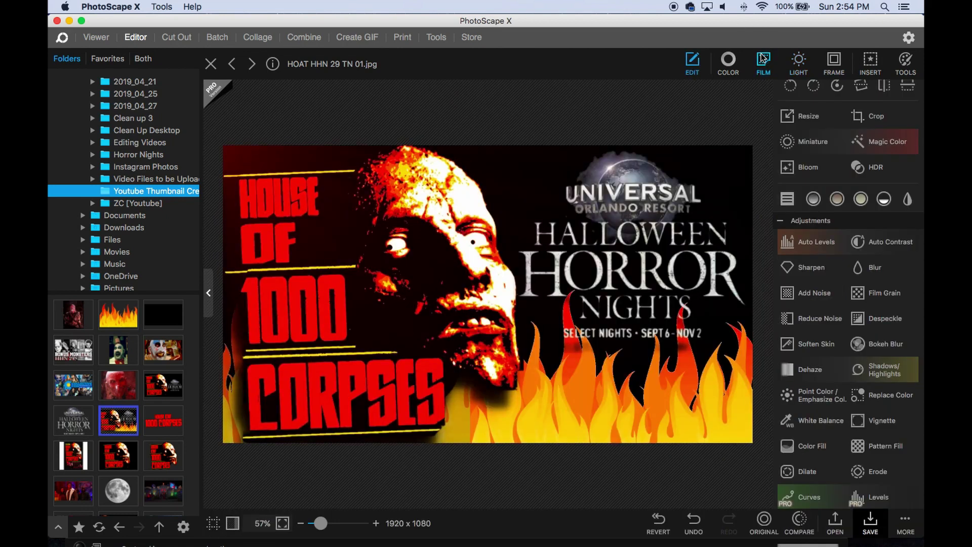
# Step: Choose the Vintage A001 film overlay for the thumbnail and set its amount to 100
pyautogui.click(763, 59)
pyautogui.click(742, 95)
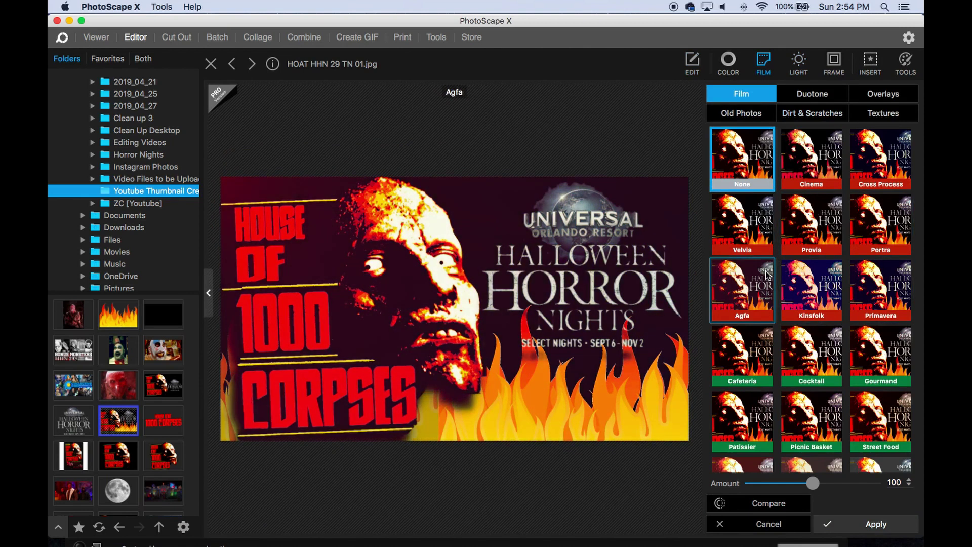
pyautogui.click(812, 94)
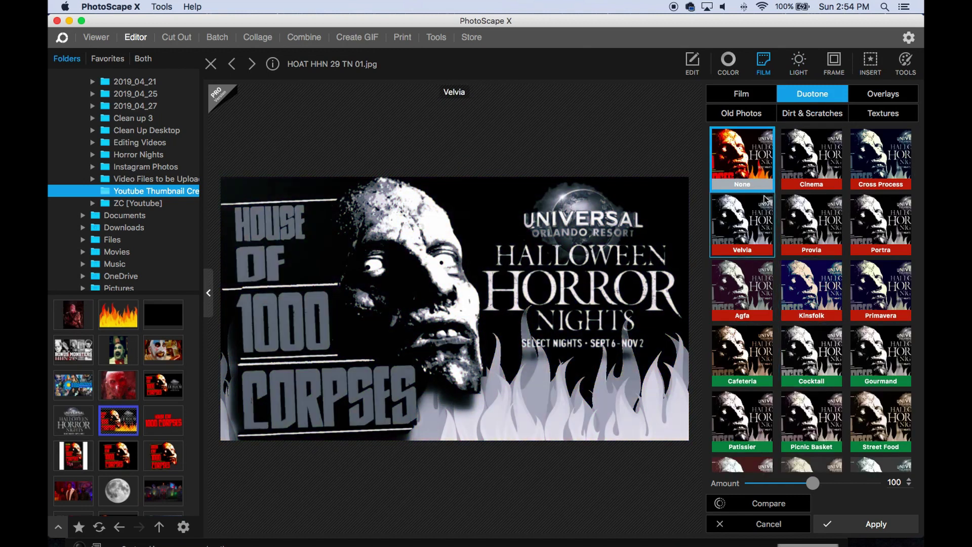
pyautogui.click(883, 94)
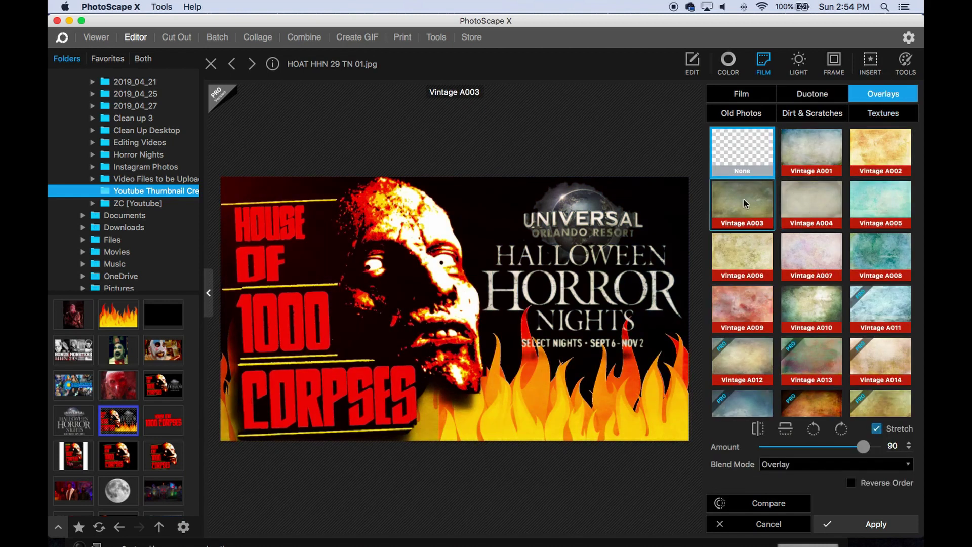
pyautogui.click(833, 132)
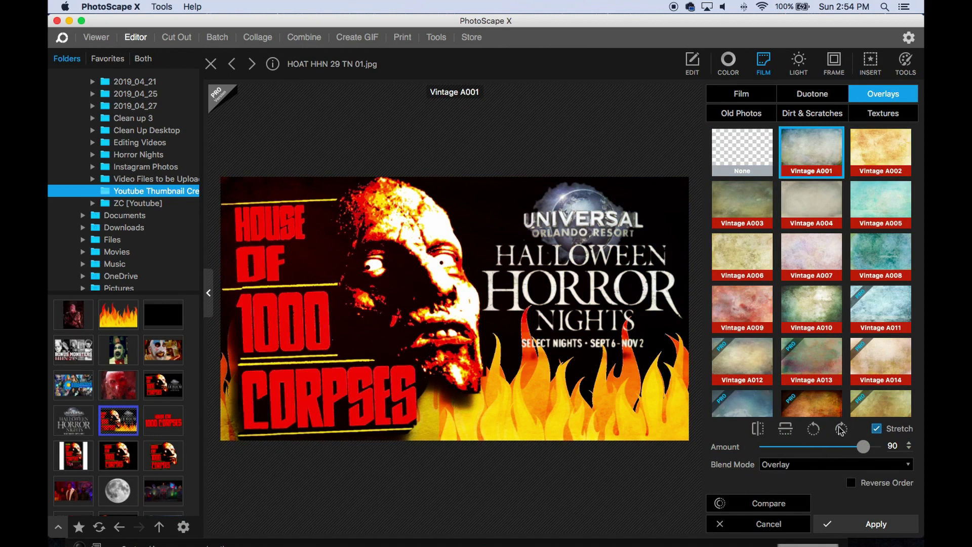
pyautogui.click(840, 465)
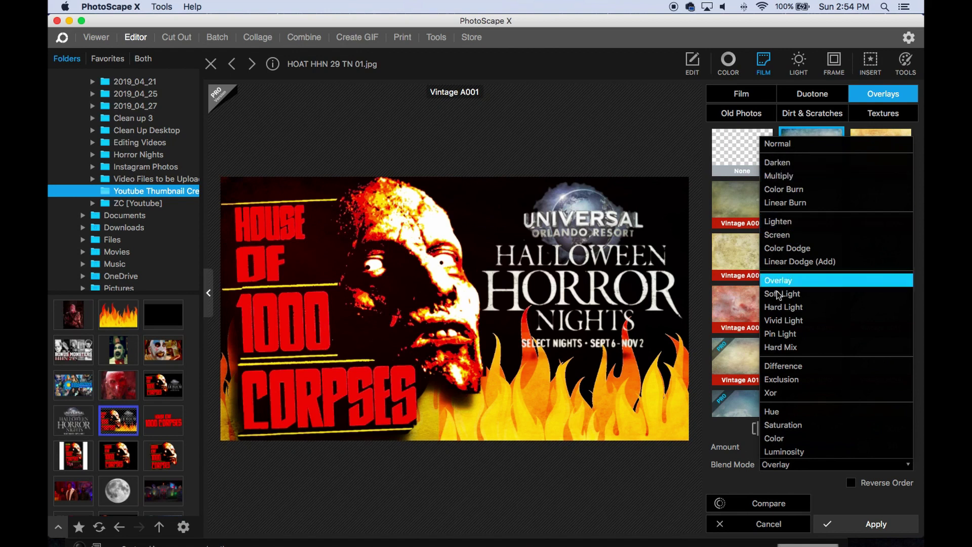
pyautogui.click(651, 479)
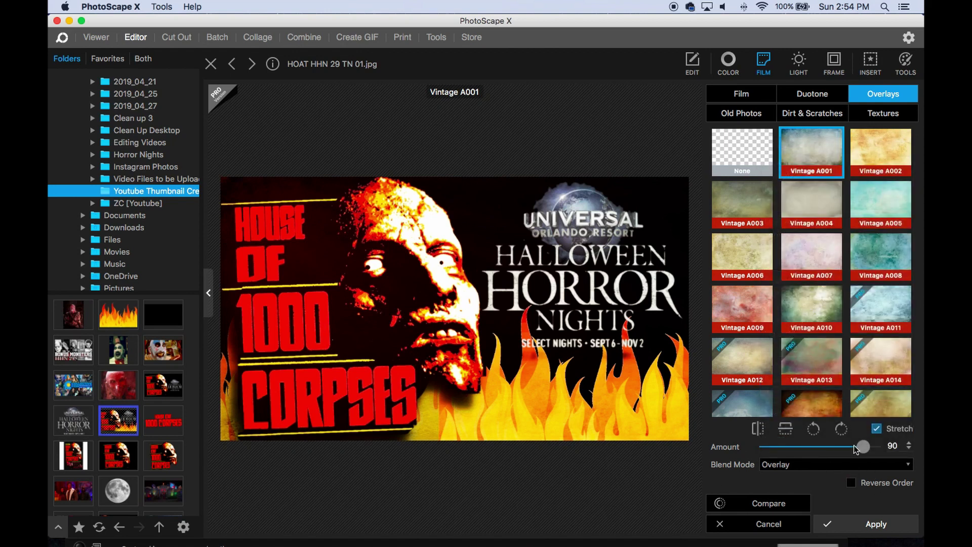
pyautogui.moveTo(862, 447)
pyautogui.mouseDown()
pyautogui.moveTo(802, 451)
pyautogui.moveTo(879, 452)
pyautogui.mouseUp()
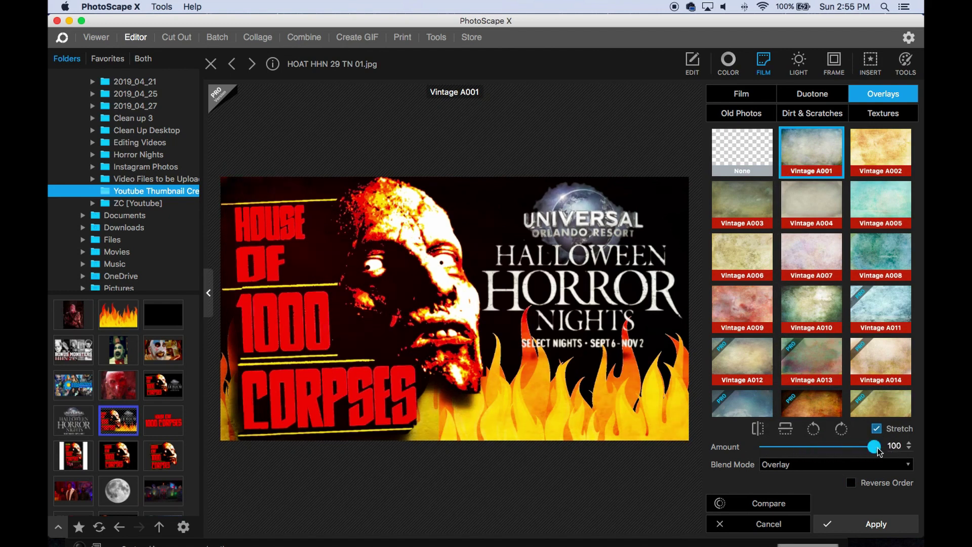
# Step: Compare the thumbnail before and after the vintage overlay, and apply the overlay
pyautogui.click(764, 506)
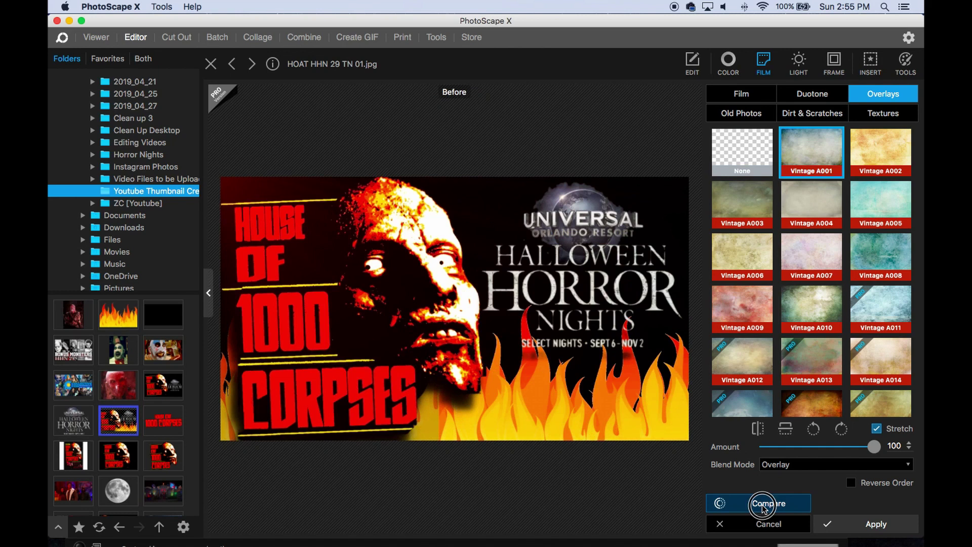
pyautogui.click(764, 506)
pyautogui.click(764, 506)
pyautogui.click(869, 523)
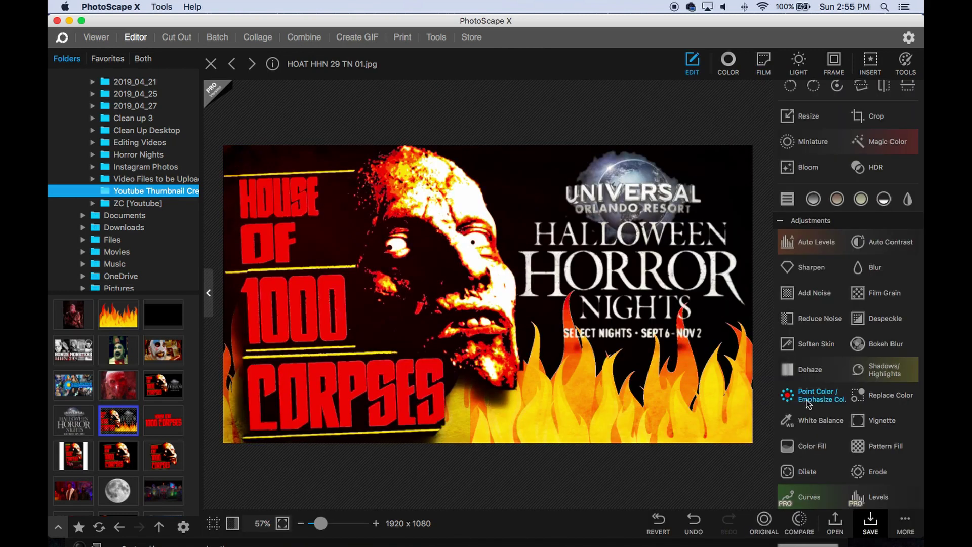